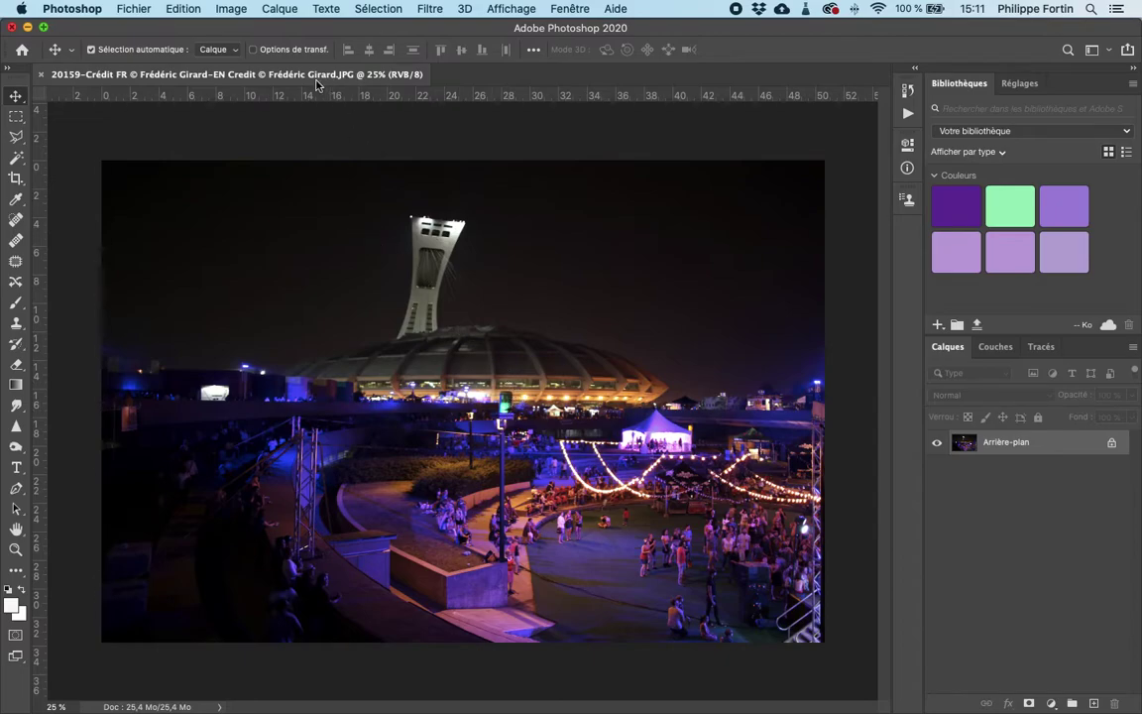
Convert the stadium photo to grayscale mode (Niveaux de gris), discarding its colour information
{"action": "left_click", "coordinate": [235, 8]}
{"action": "mouse_move", "coordinate": [331, 30]}
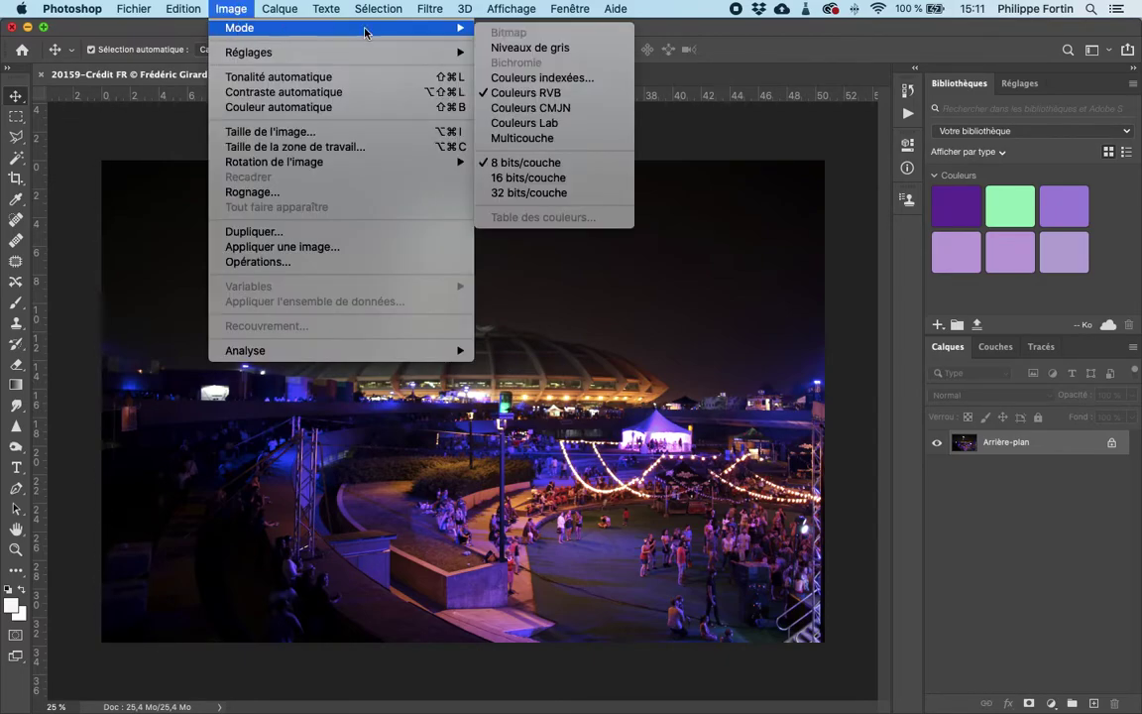
{"action": "left_click", "coordinate": [562, 48]}
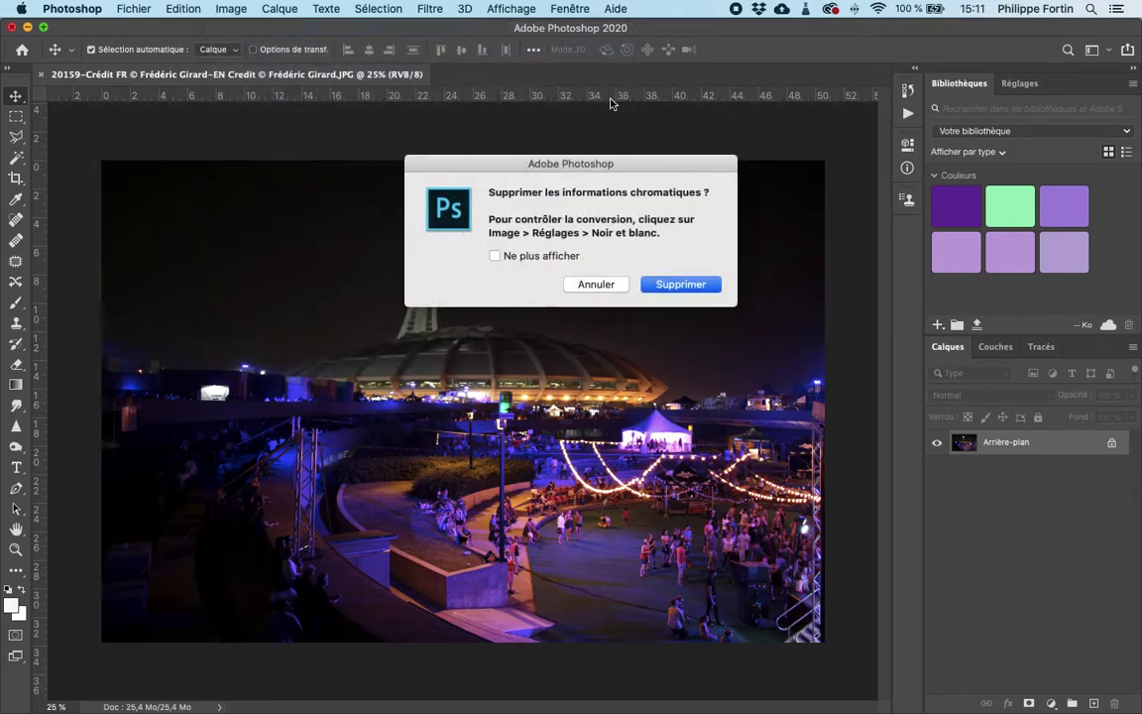
{"action": "left_click", "coordinate": [681, 284]}
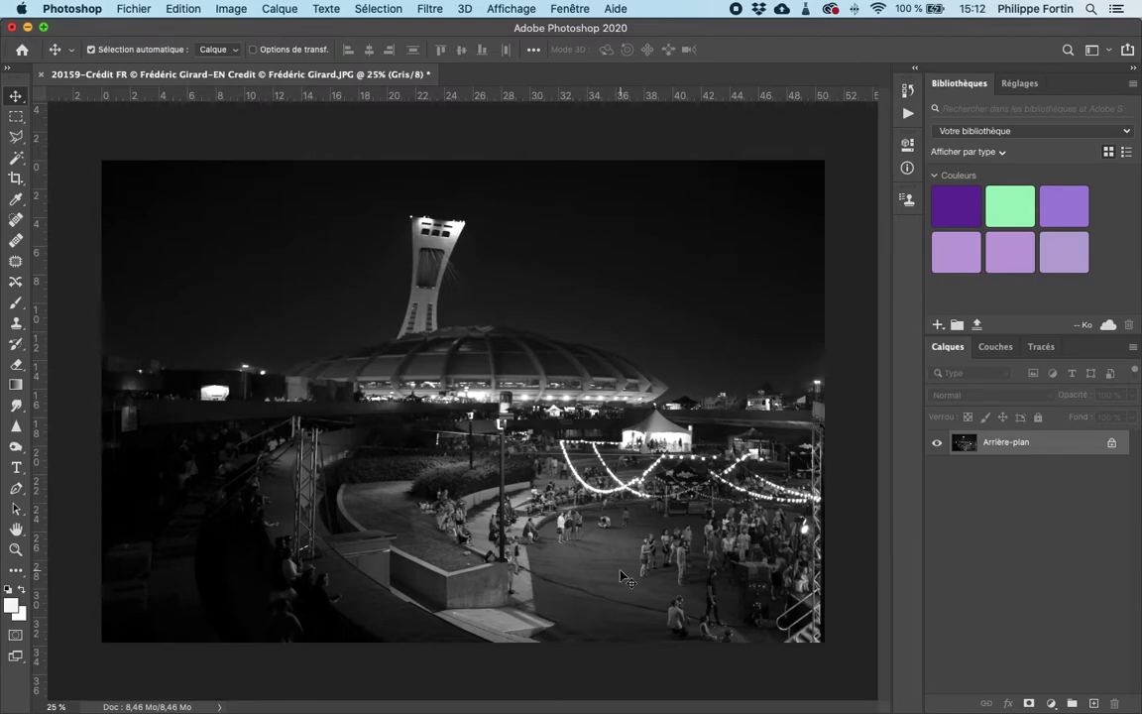
Add a Levels (Niveaux) adjustment layer with input black 13, midtones 1,12 and white 220
{"action": "left_click", "coordinate": [1054, 705]}
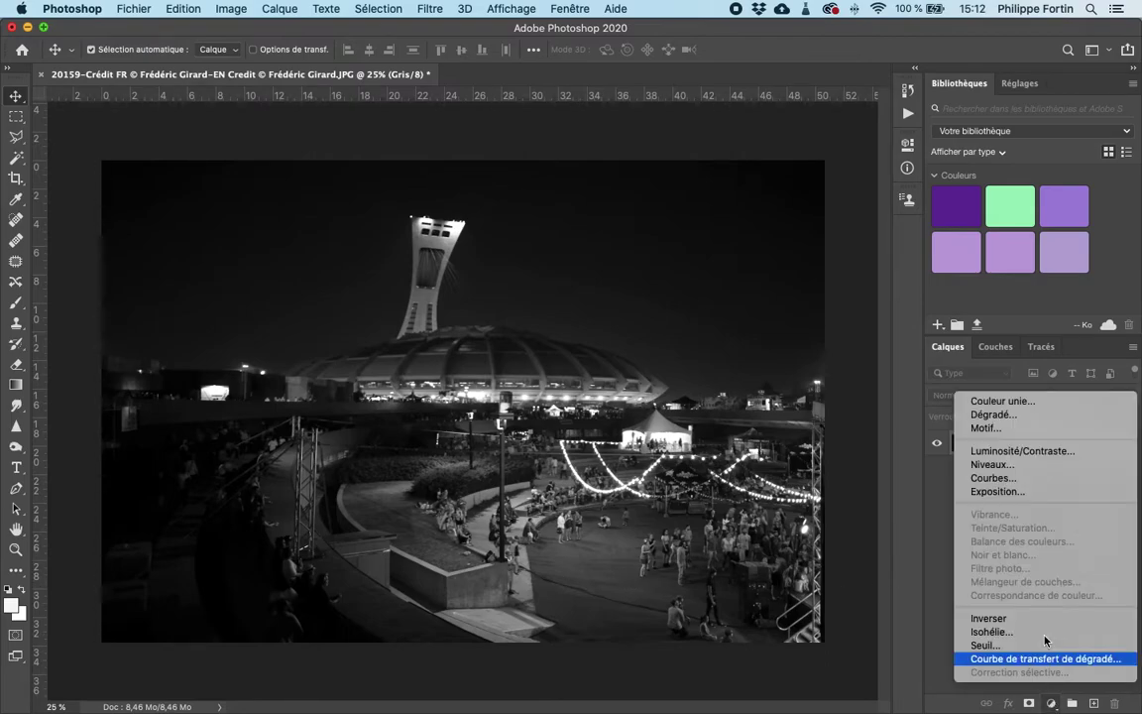
{"action": "left_click", "coordinate": [1029, 467]}
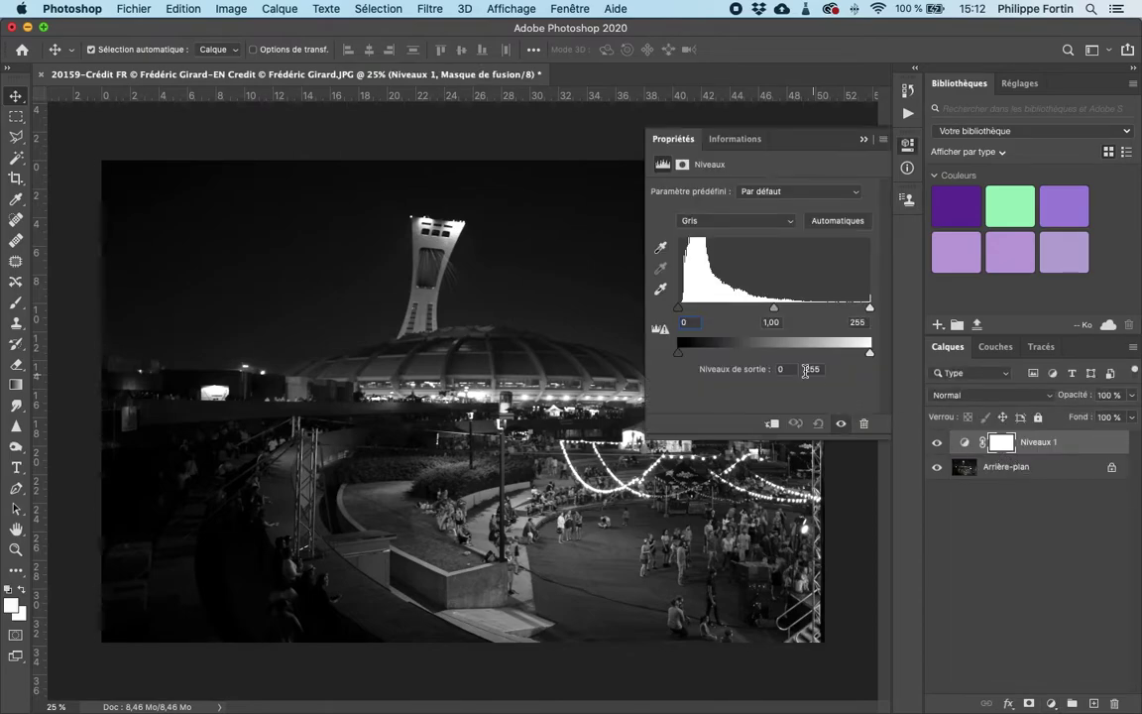
{"action": "left_click_drag", "start_coordinate": [679, 308], "coordinate": [690, 310]}
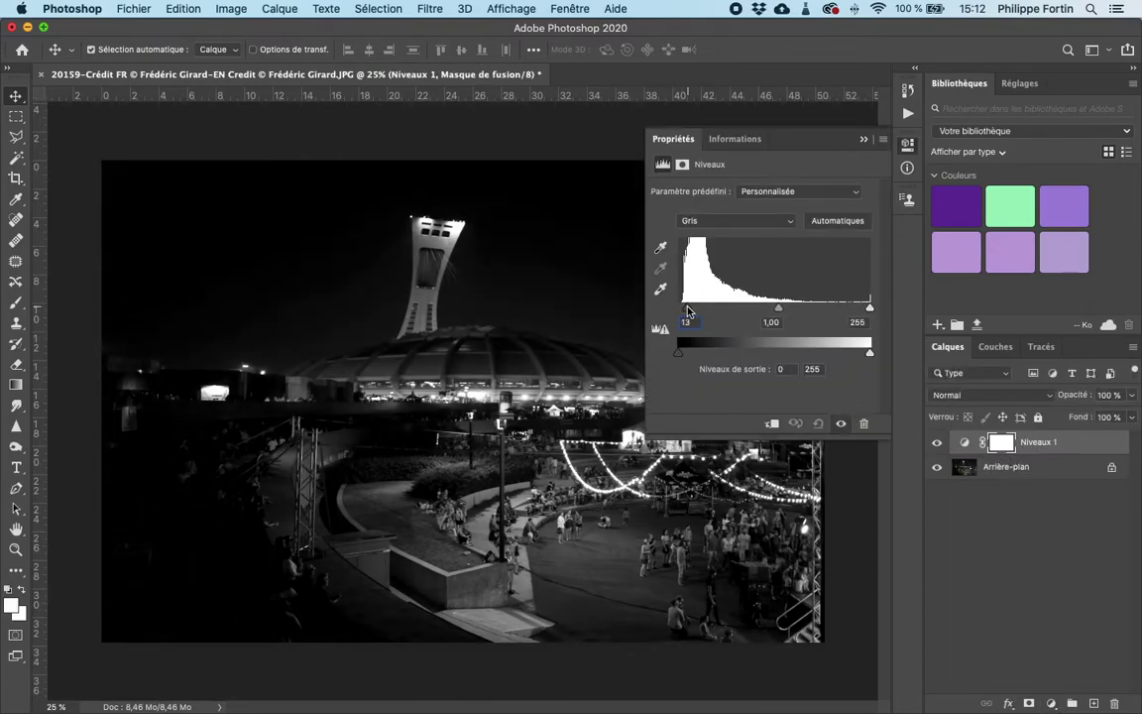
{"action": "left_click_drag", "start_coordinate": [870, 309], "coordinate": [844, 312]}
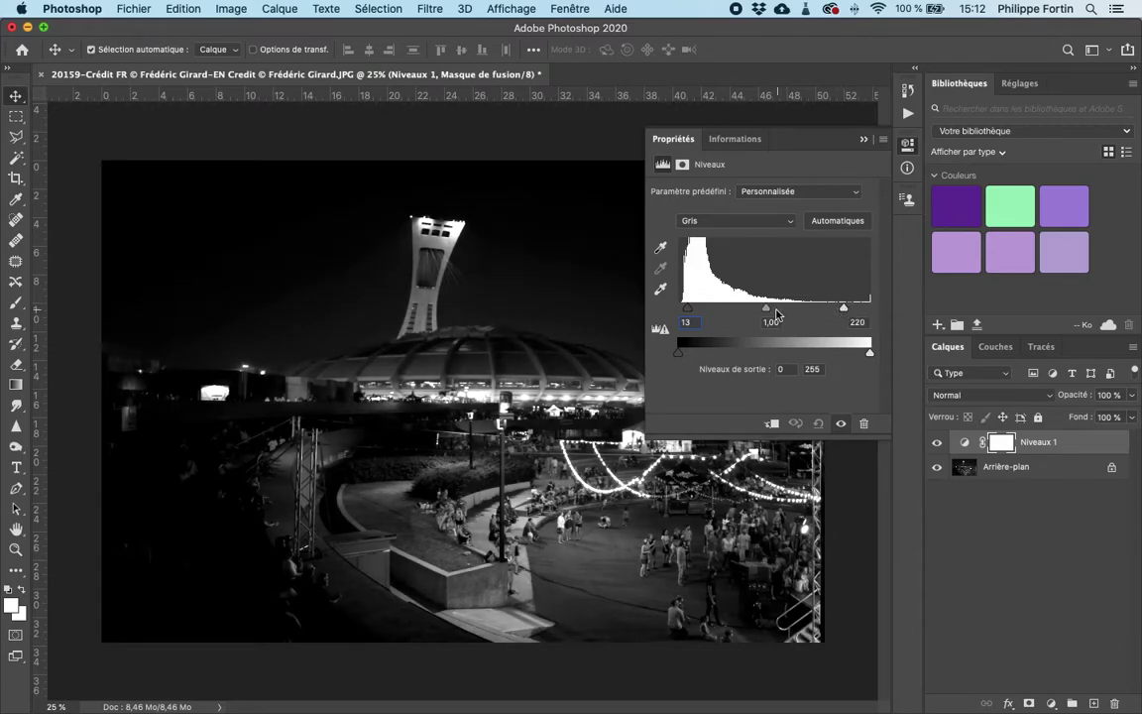
{"action": "left_click_drag", "start_coordinate": [766, 311], "coordinate": [761, 311]}
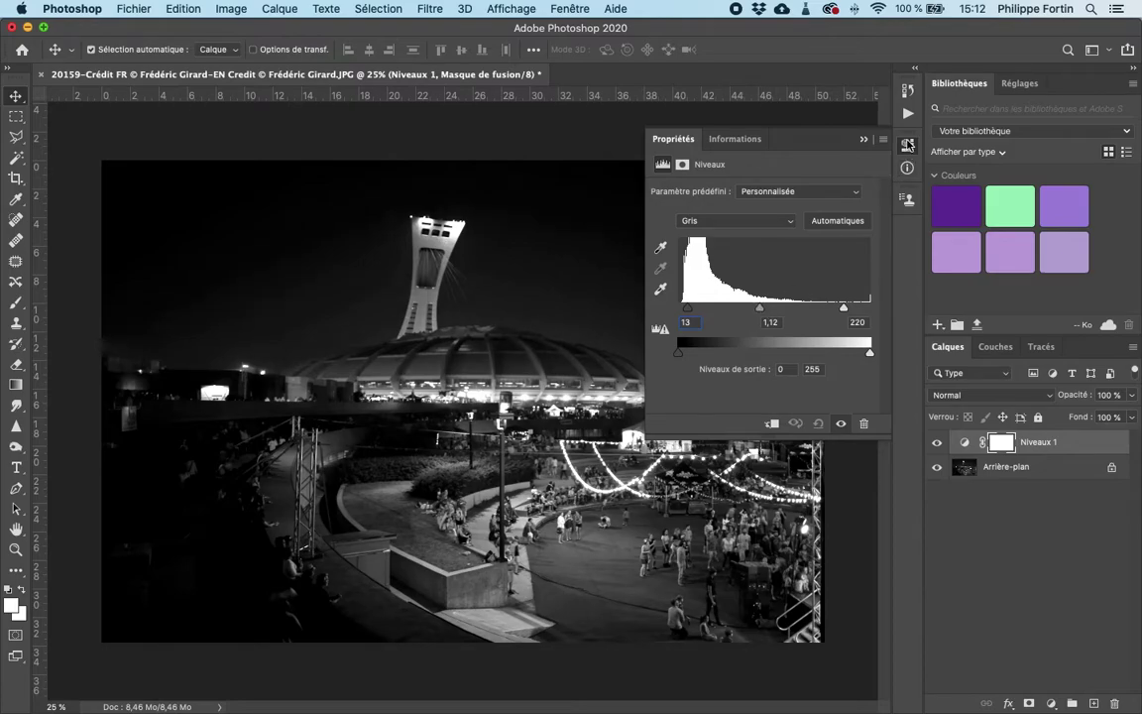
{"action": "left_click", "coordinate": [908, 145]}
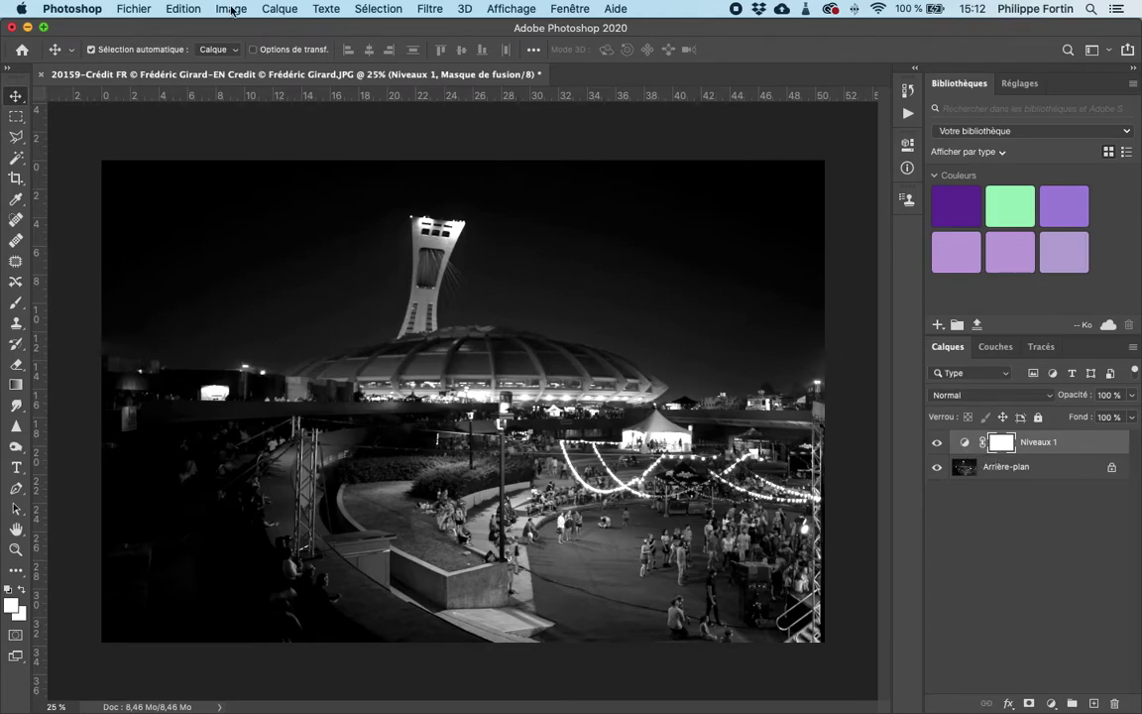
Save the image to the Bureau folder as a TIFF named stade, keeping its layers and using no image compression
{"action": "left_click", "coordinate": [135, 8]}
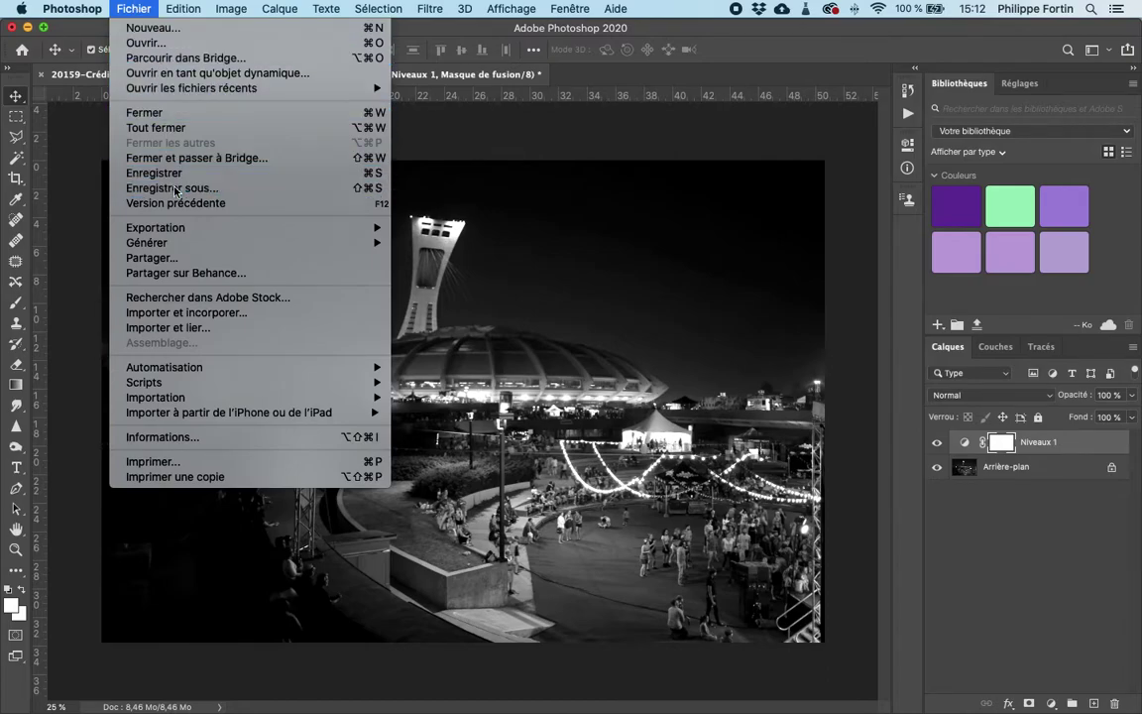
{"action": "left_click", "coordinate": [386, 212]}
{"action": "key", "text": "super+shift+s"}
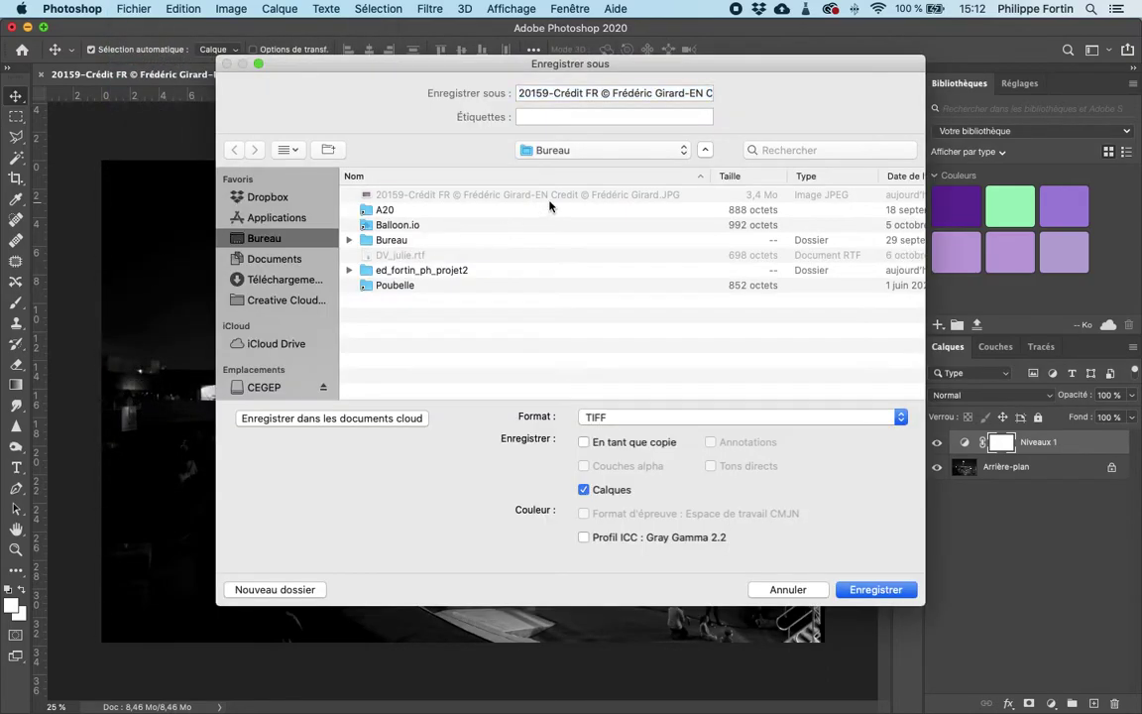
{"action": "triple_click", "coordinate": [639, 91]}
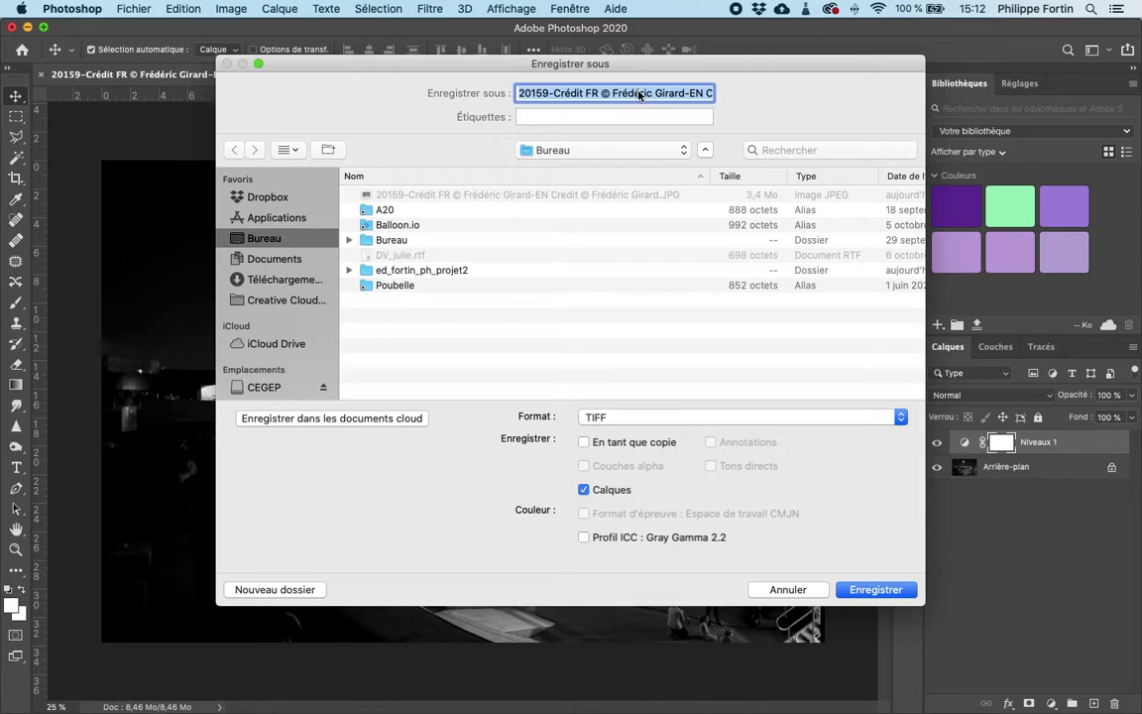
{"action": "type", "text": "stade"}
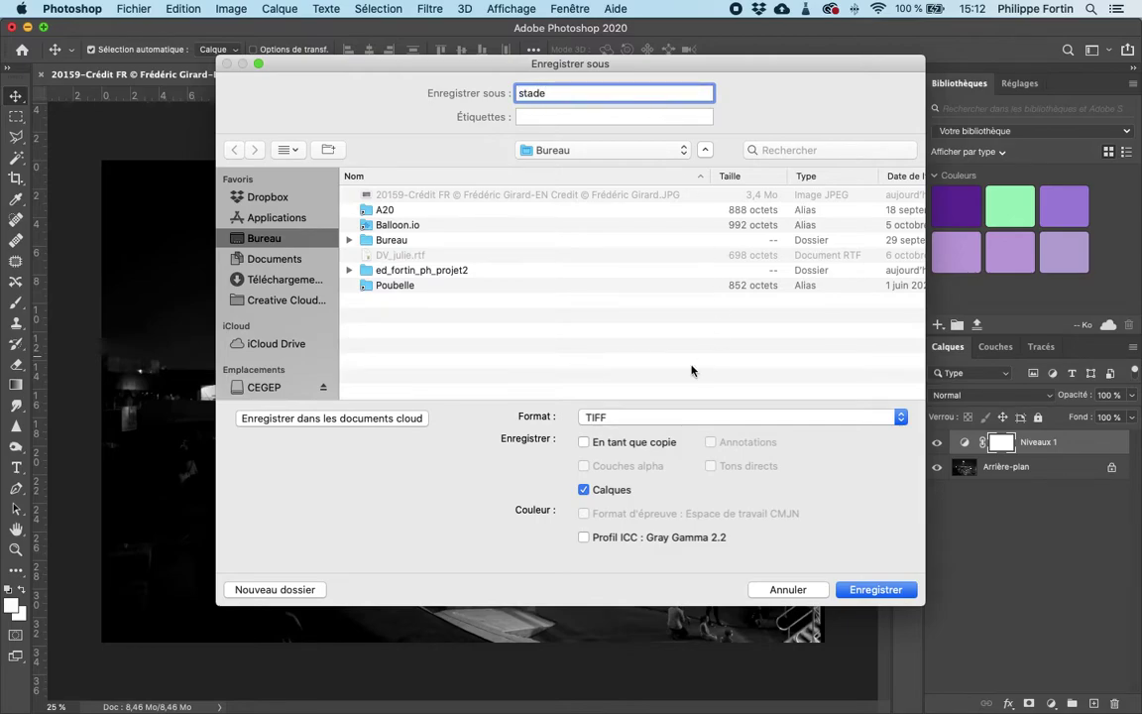
{"action": "left_click", "coordinate": [650, 417]}
{"action": "left_click", "coordinate": [649, 418]}
{"action": "left_click", "coordinate": [521, 366]}
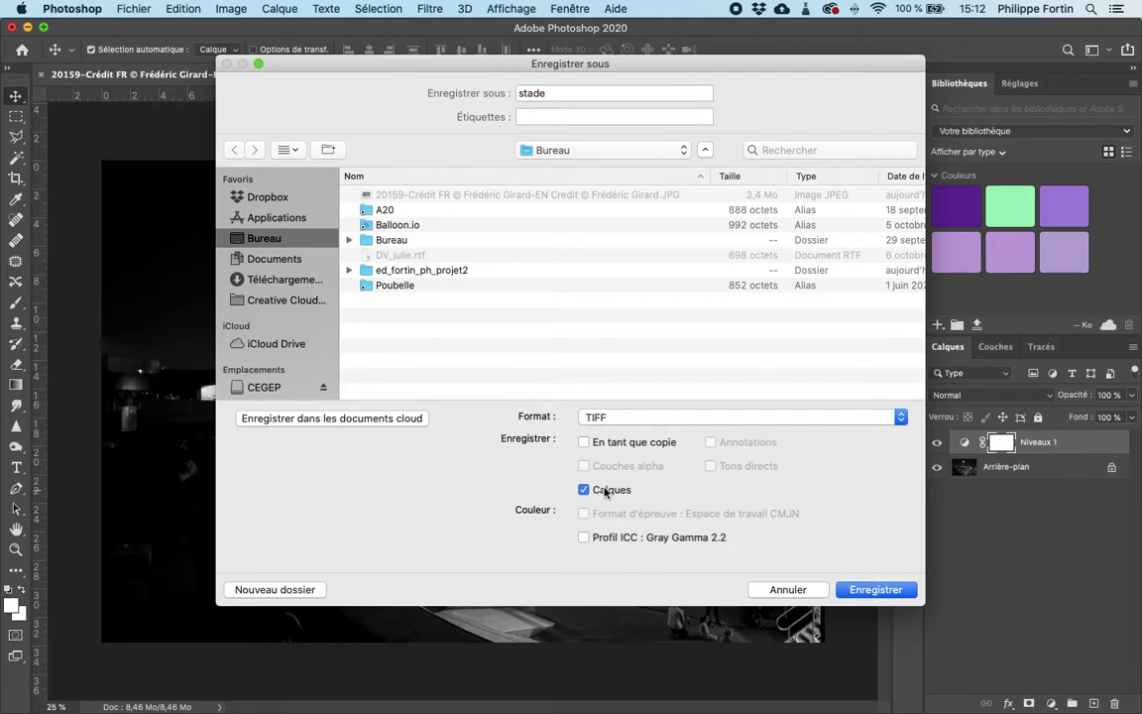
{"action": "left_click", "coordinate": [872, 589]}
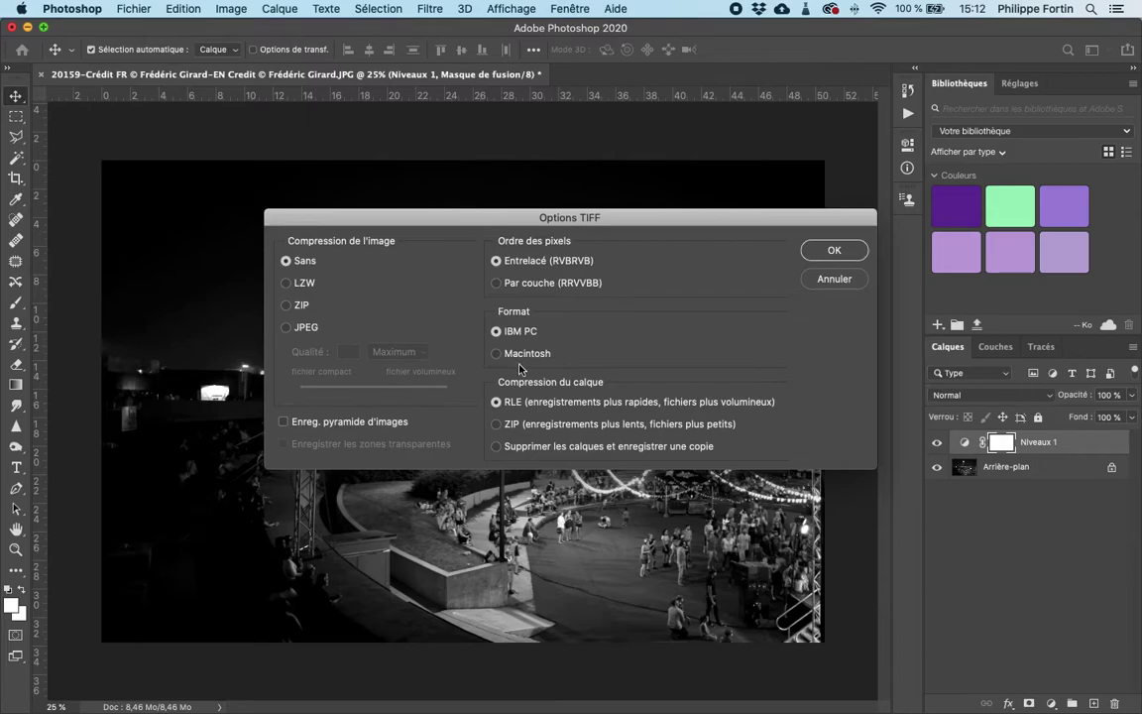
{"action": "left_click", "coordinate": [846, 251]}
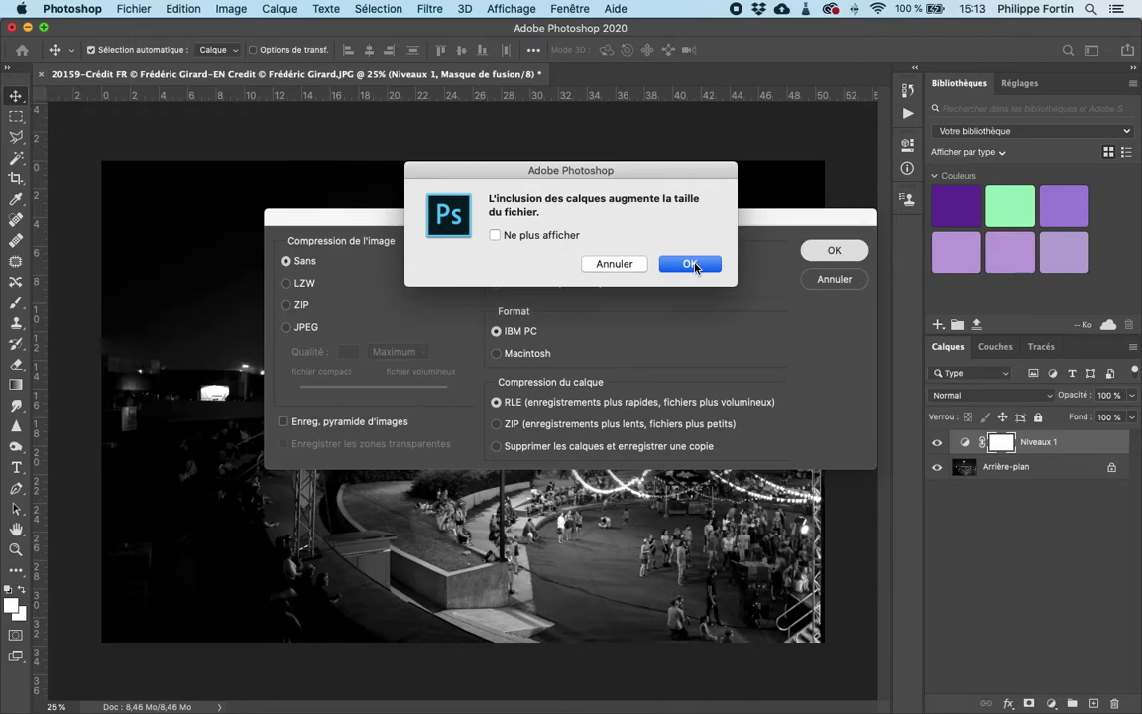
{"action": "left_click", "coordinate": [692, 264]}
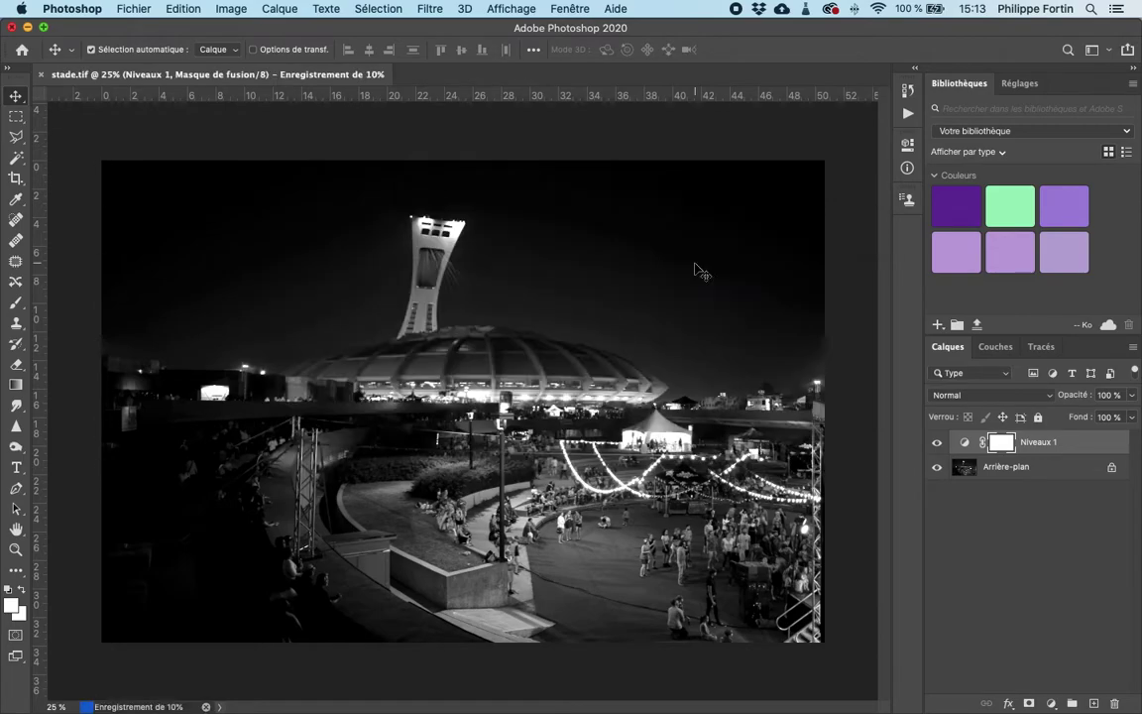
Close the image and switch to the InDesign project document
{"action": "left_click", "coordinate": [12, 30]}
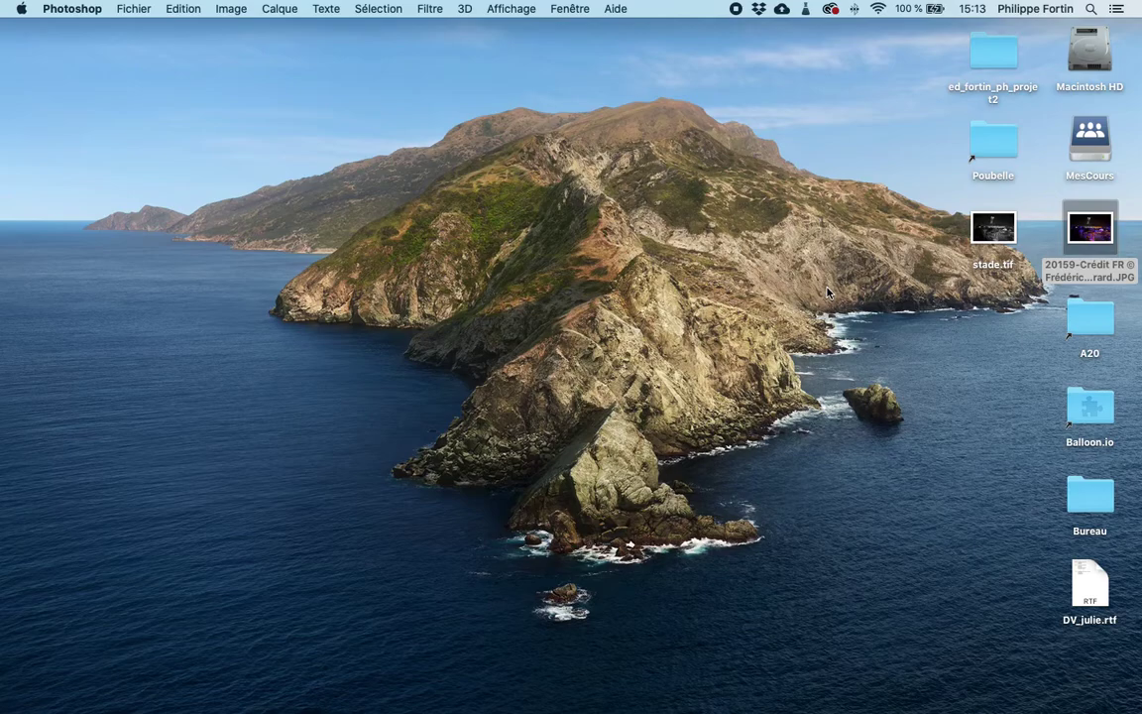
{"action": "left_click", "coordinate": [827, 289]}
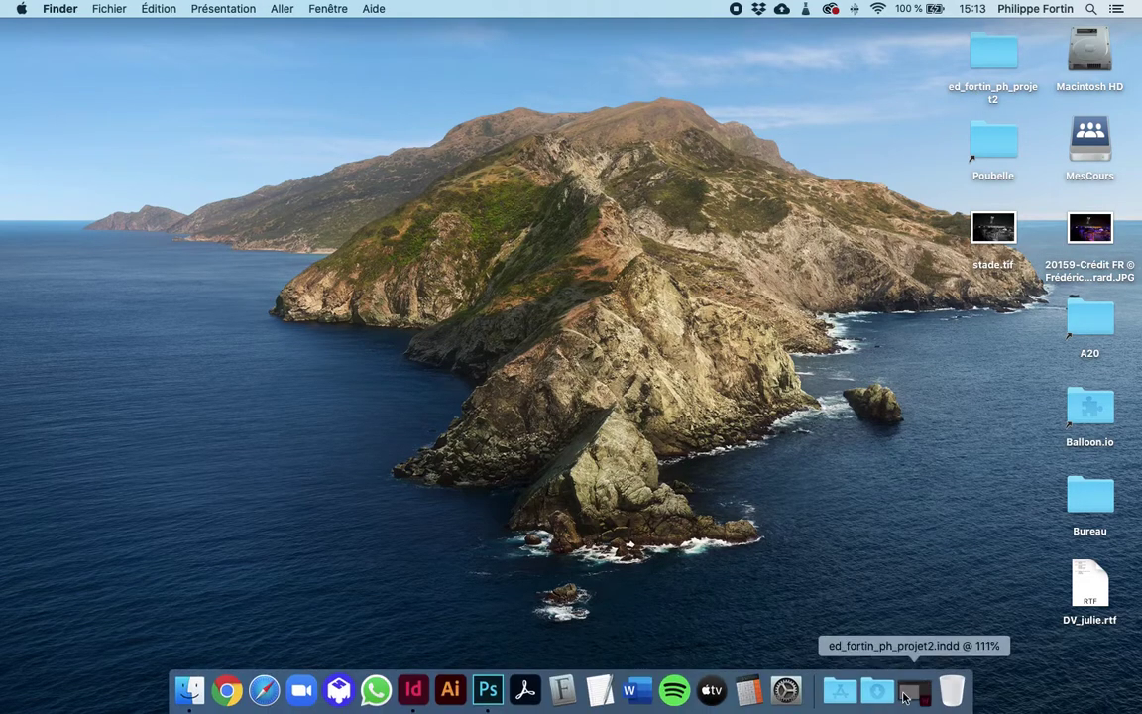
{"action": "left_click", "coordinate": [910, 688]}
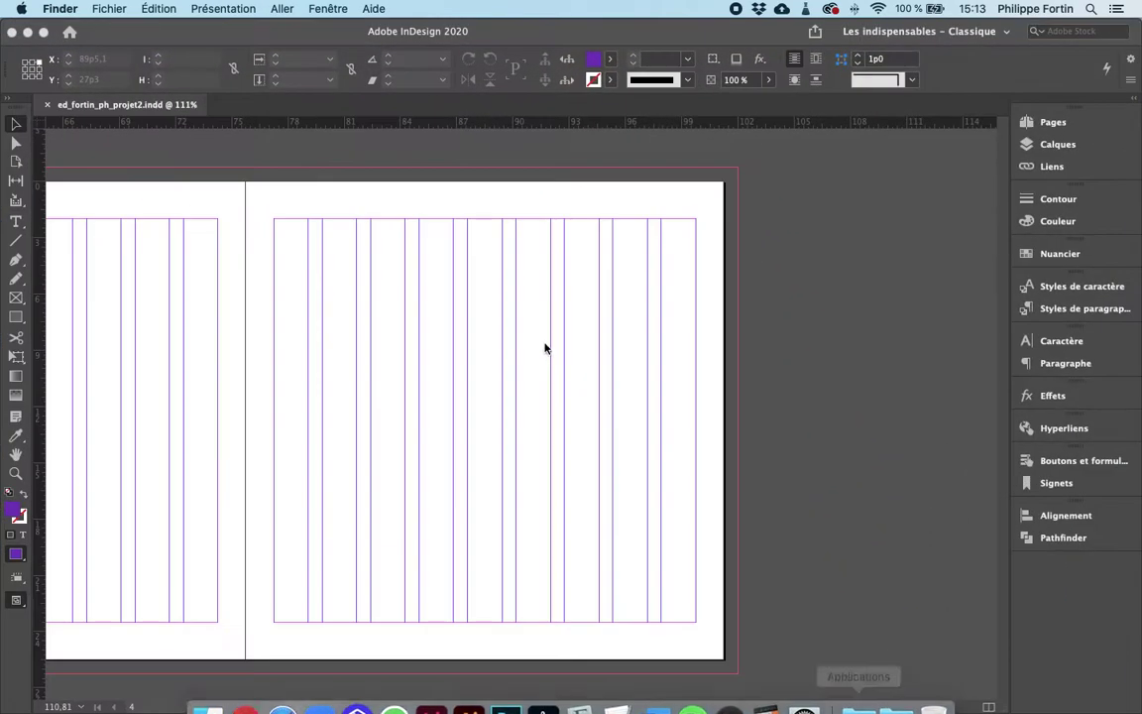
Draw a rectangular frame about 24p9 by 15p10,8 from the right-hand page's inner margin to its outer bleed, and place stade.tif in it
{"action": "left_click", "coordinate": [16, 300]}
{"action": "left_click_drag", "start_coordinate": [274, 229], "coordinate": [738, 527]}
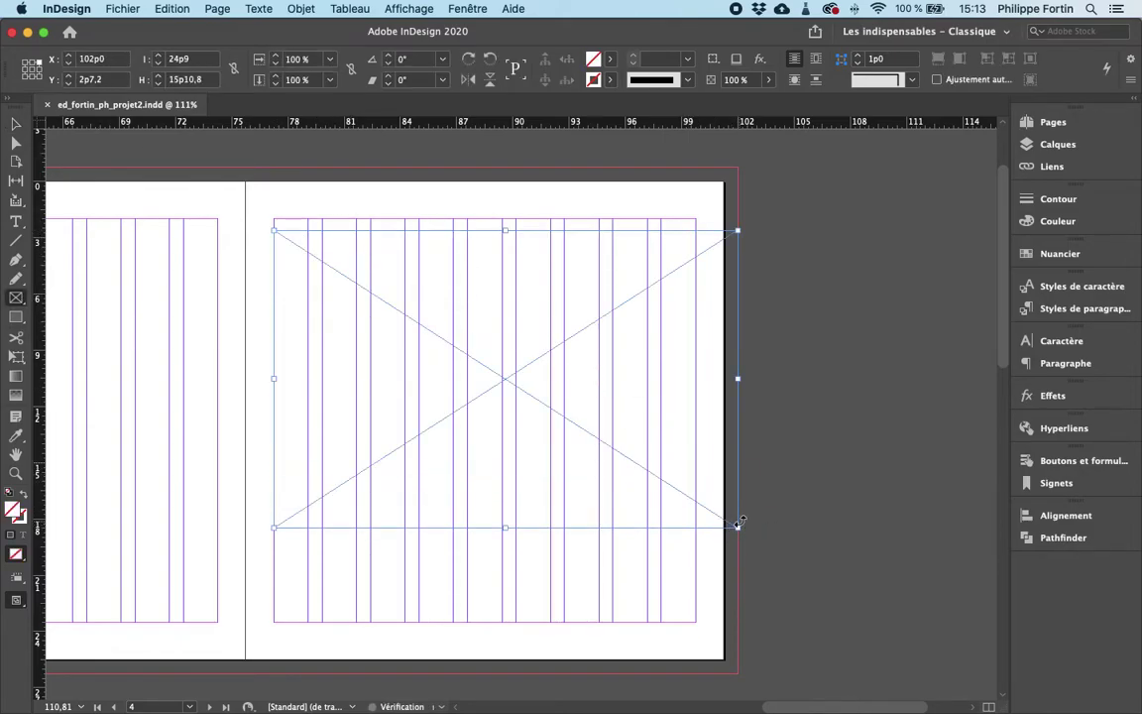
{"action": "key", "text": "super+d"}
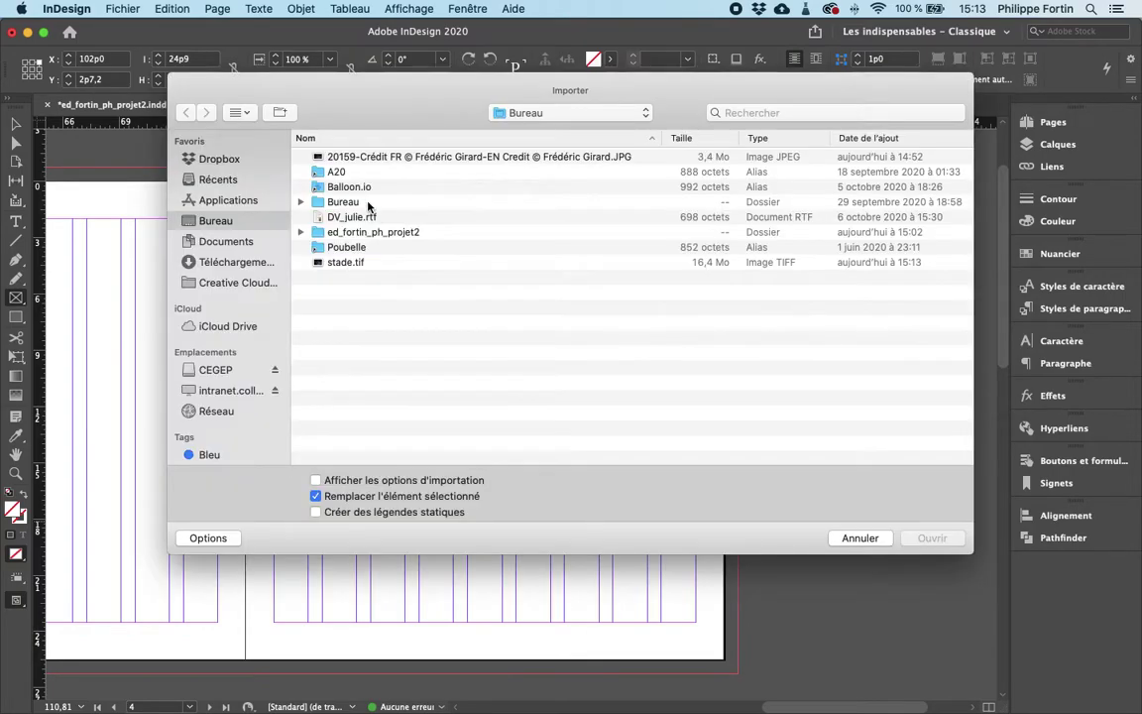
{"action": "left_click", "coordinate": [349, 263]}
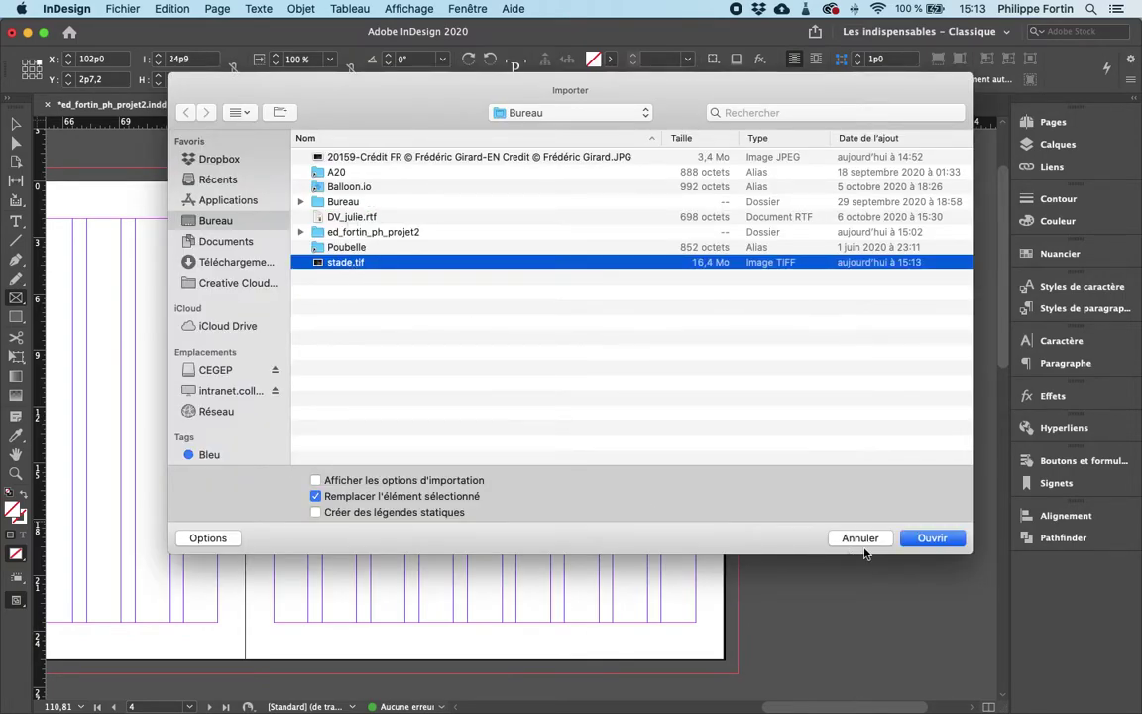
{"action": "left_click", "coordinate": [937, 538]}
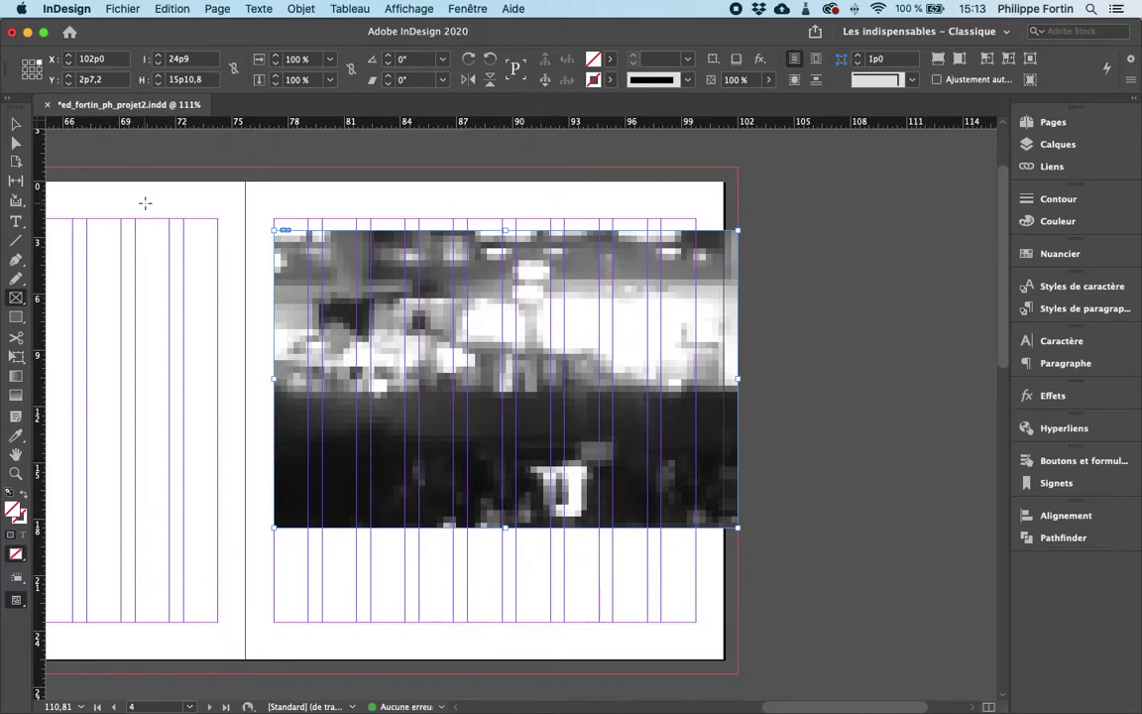
Show the spread in preview mode without guides and select the placed stadium image
{"action": "left_click", "coordinate": [16, 124]}
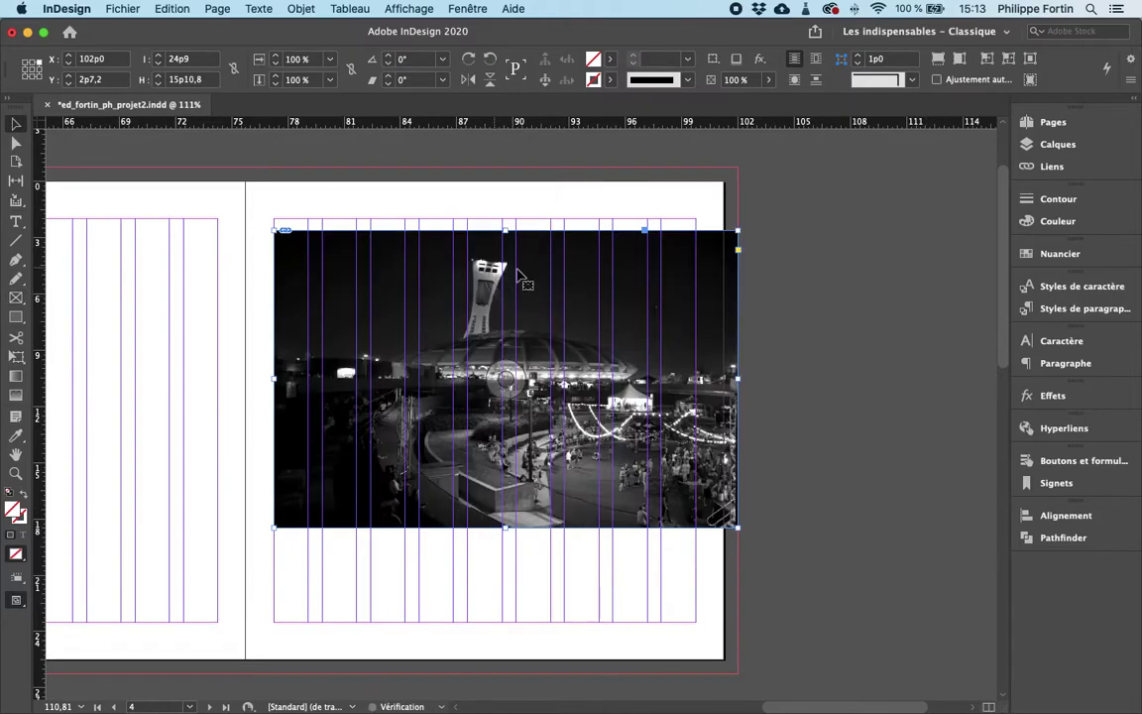
{"action": "left_click", "coordinate": [872, 366]}
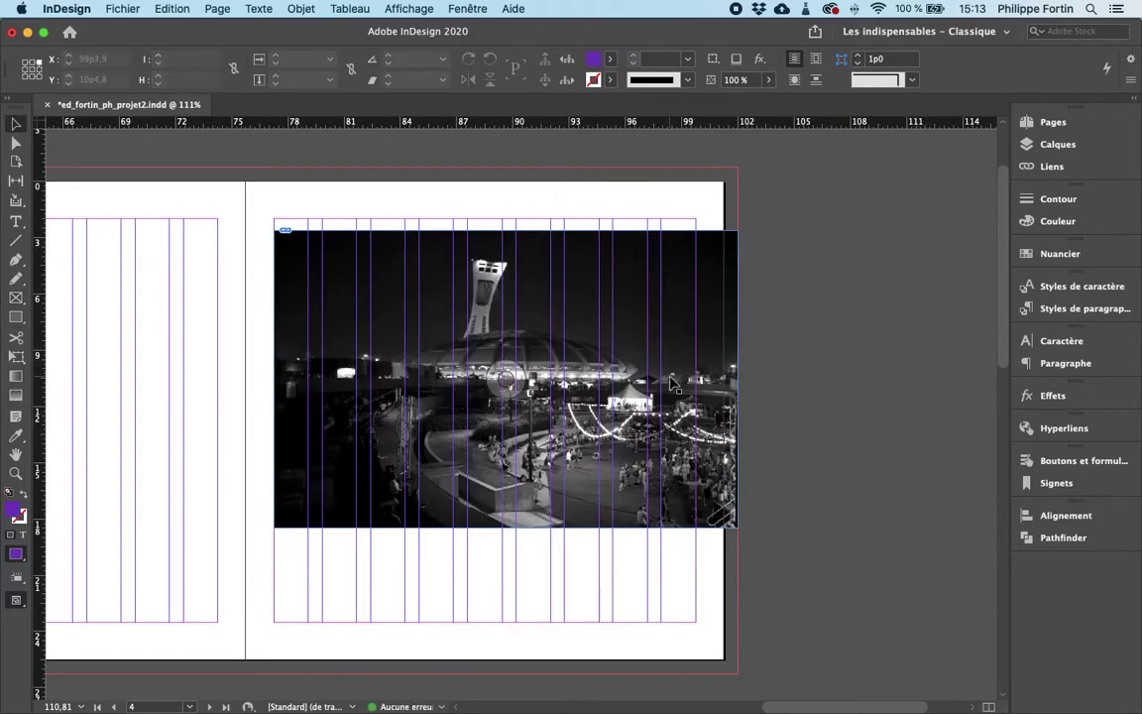
{"action": "key", "text": "w"}
{"action": "left_click", "coordinate": [672, 379]}
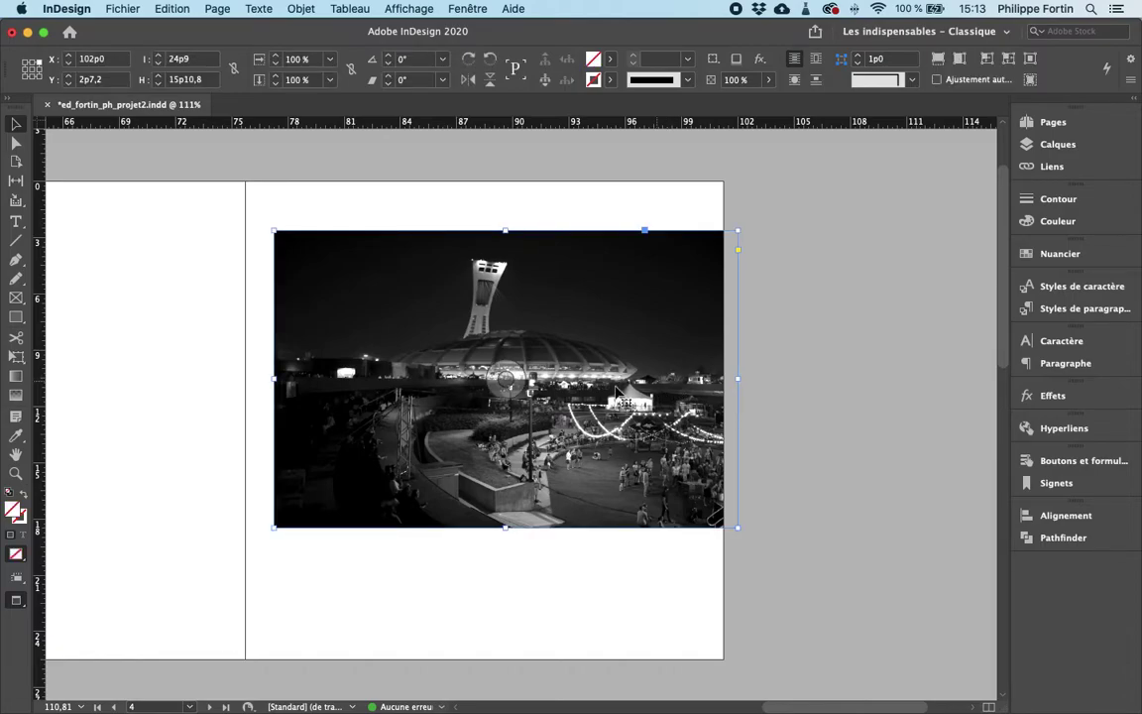
With nothing selected, start a new spot colour swatch (Ton direct) using the PANTONE+ Solid Coated library
{"action": "left_click", "coordinate": [1045, 255]}
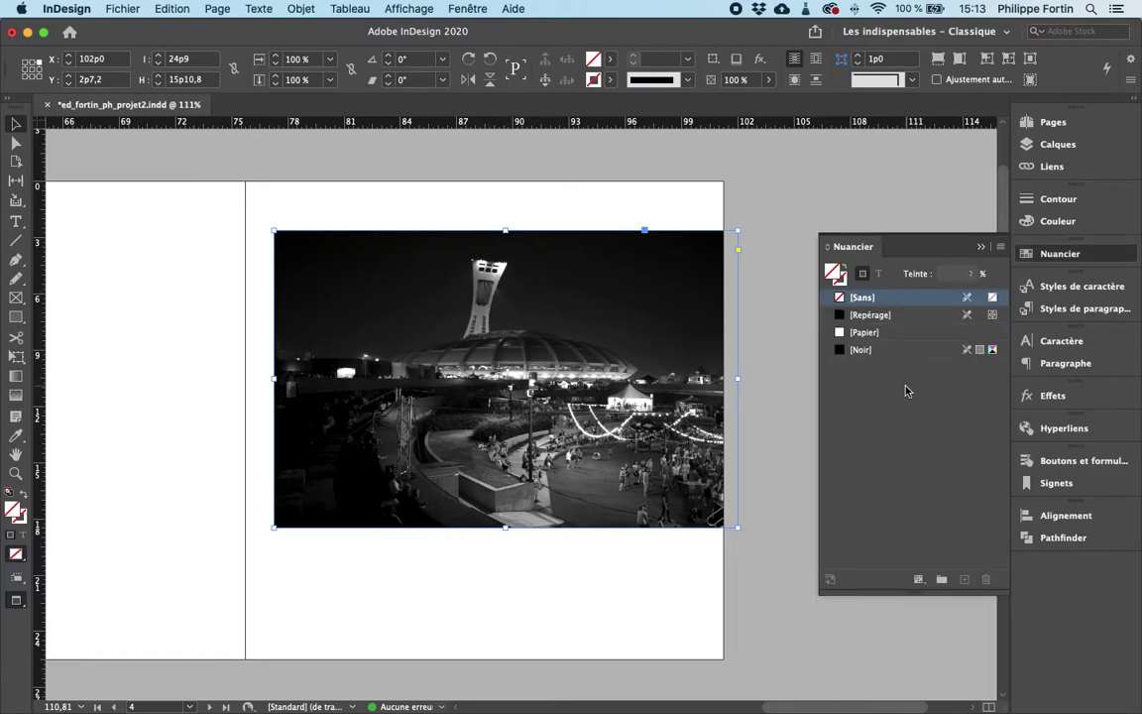
{"action": "left_click", "coordinate": [775, 385]}
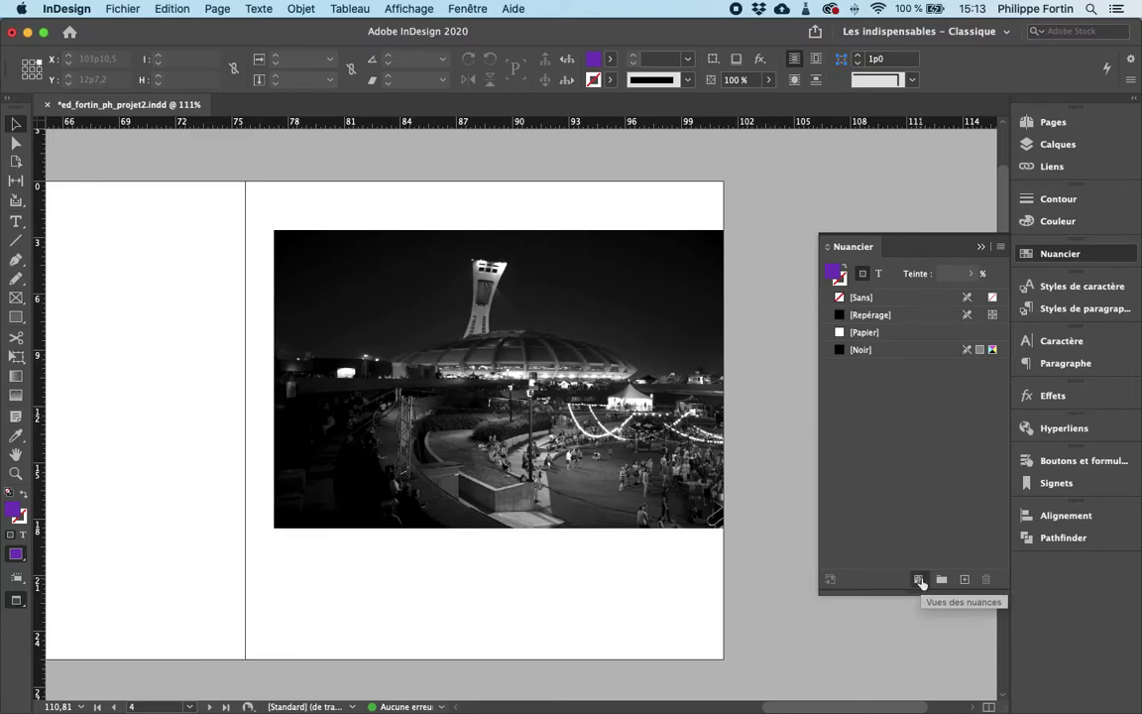
{"action": "left_click", "coordinate": [1000, 246]}
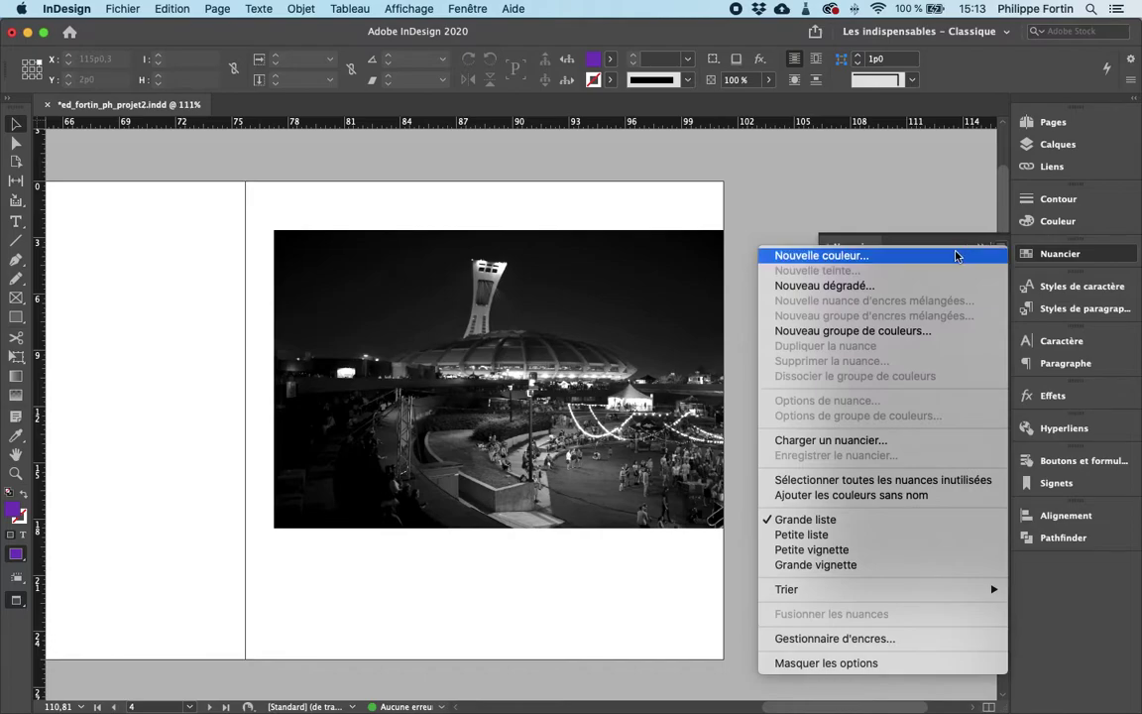
{"action": "left_click", "coordinate": [957, 256]}
{"action": "left_click", "coordinate": [449, 264]}
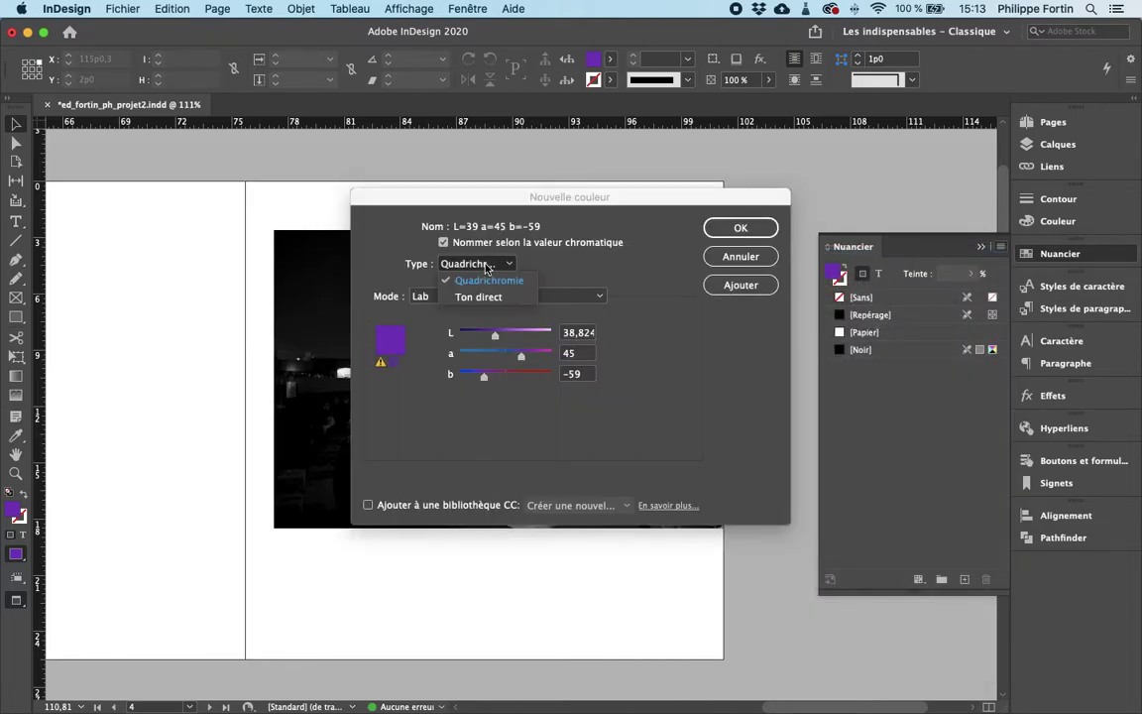
{"action": "left_click", "coordinate": [478, 297]}
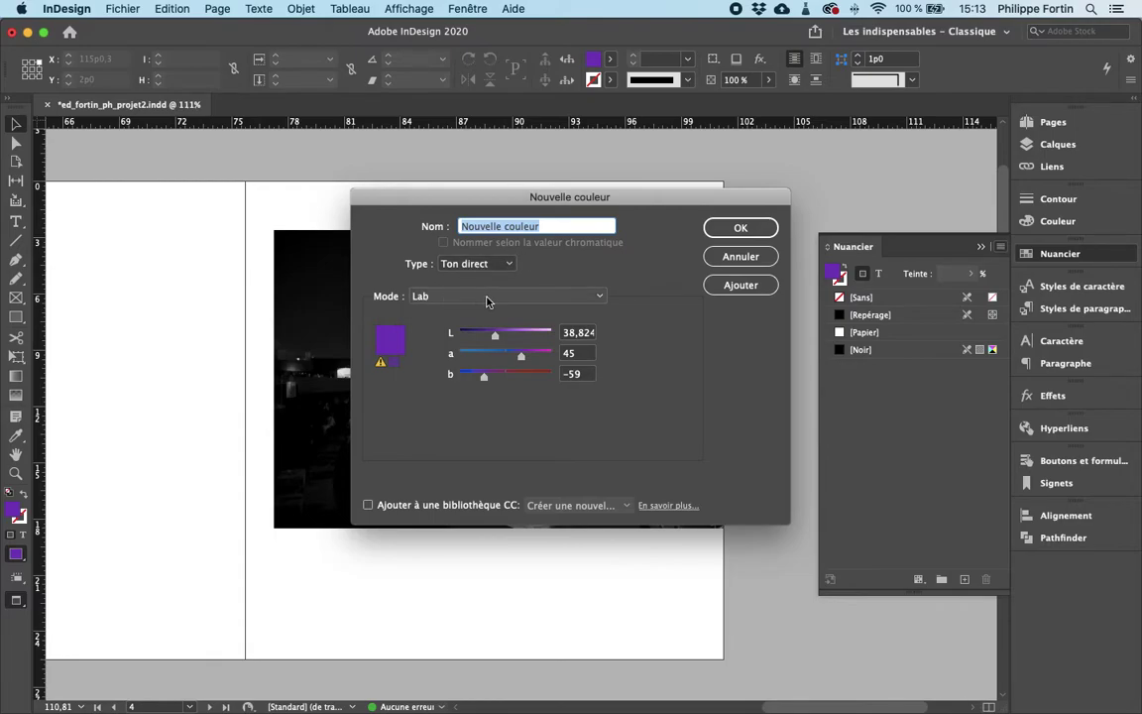
{"action": "left_click", "coordinate": [487, 297]}
{"action": "scroll", "coordinate": [499, 419], "scroll_direction": "down", "scroll_amount": 3}
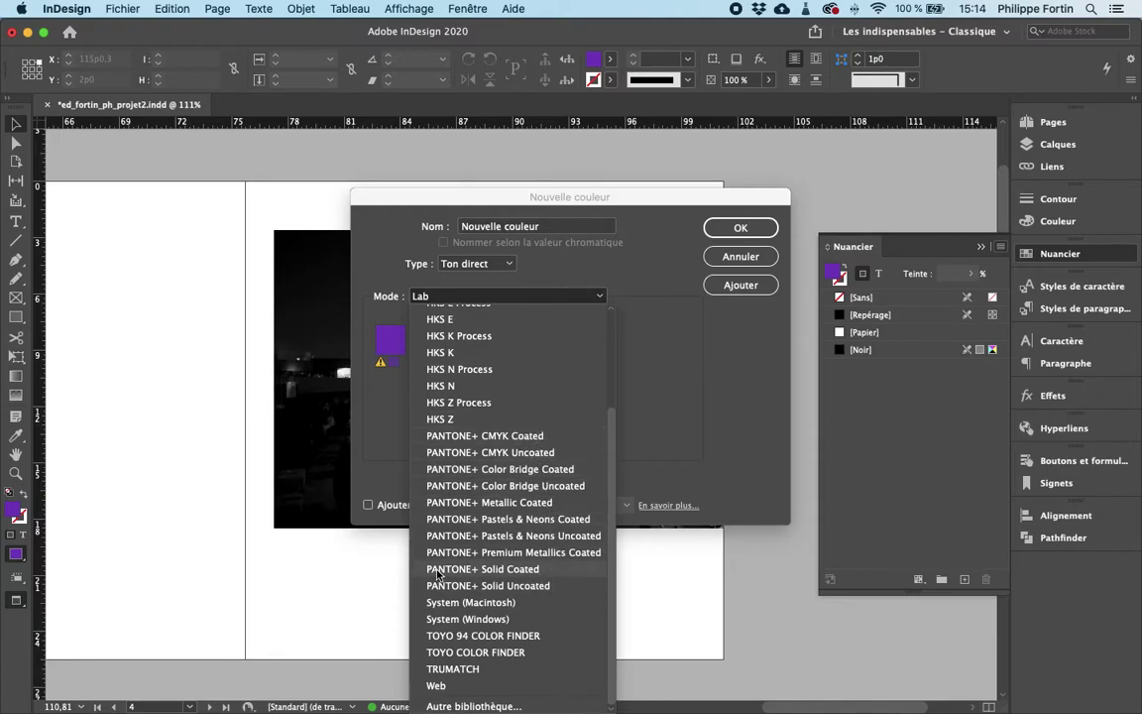
{"action": "left_click", "coordinate": [563, 572]}
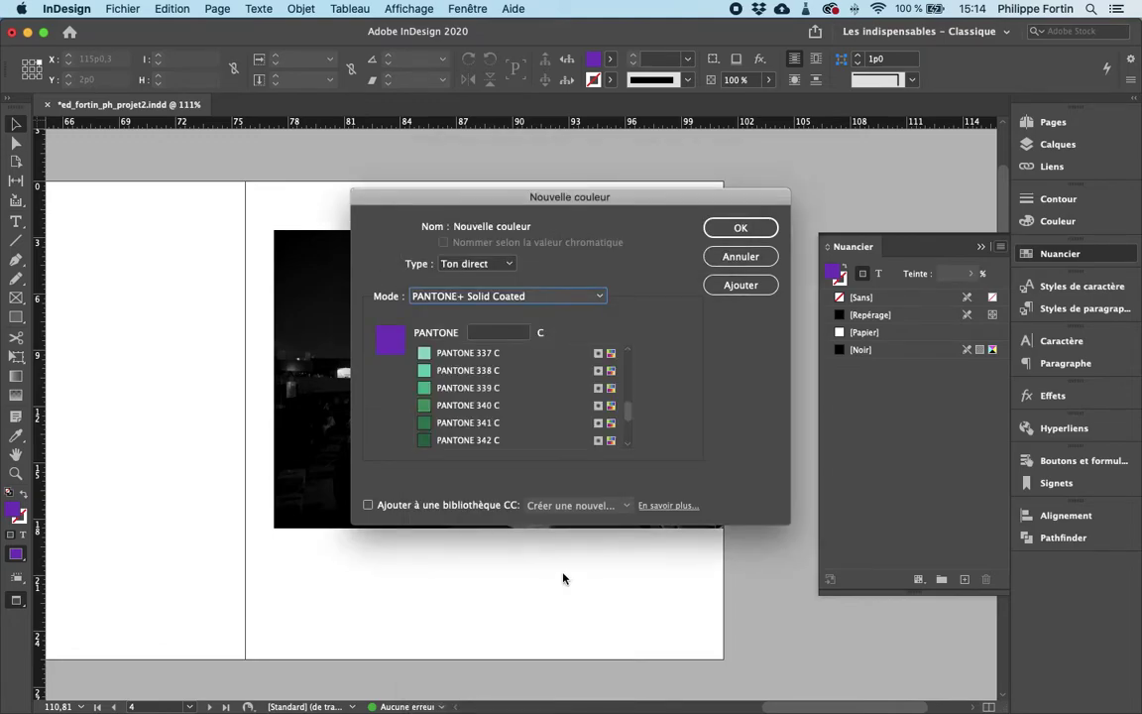
Choose PANTONE 7657 C in the colour library and add it to the swatches
{"action": "mouse_move", "coordinate": [625, 414]}
{"action": "left_mouse_down"}
{"action": "mouse_move", "coordinate": [625, 427]}
{"action": "mouse_move", "coordinate": [626, 391]}
{"action": "left_mouse_up"}
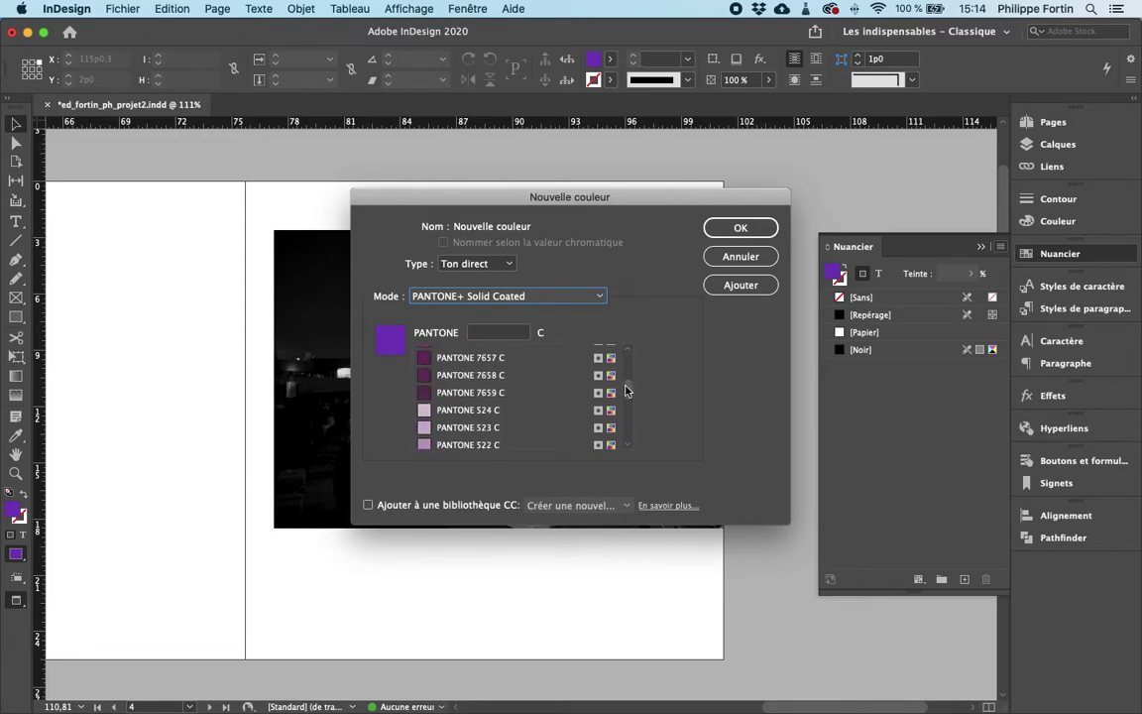
{"action": "left_click", "coordinate": [484, 327]}
{"action": "type", "text": "7657"}
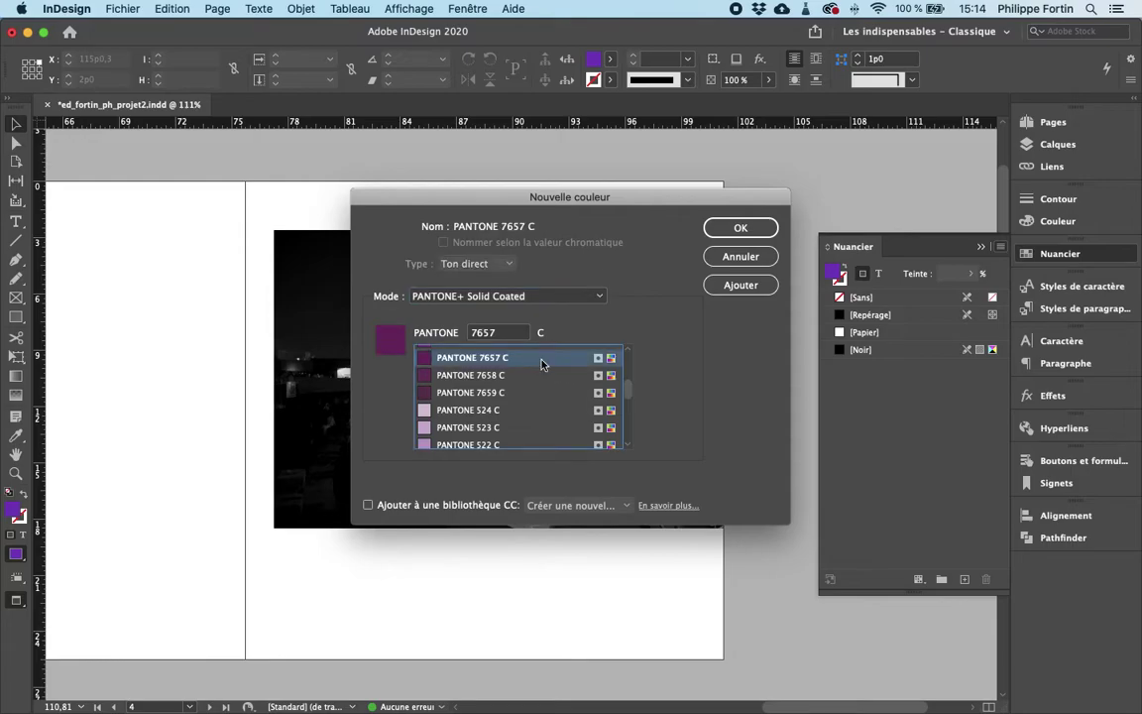
{"action": "left_click", "coordinate": [741, 289]}
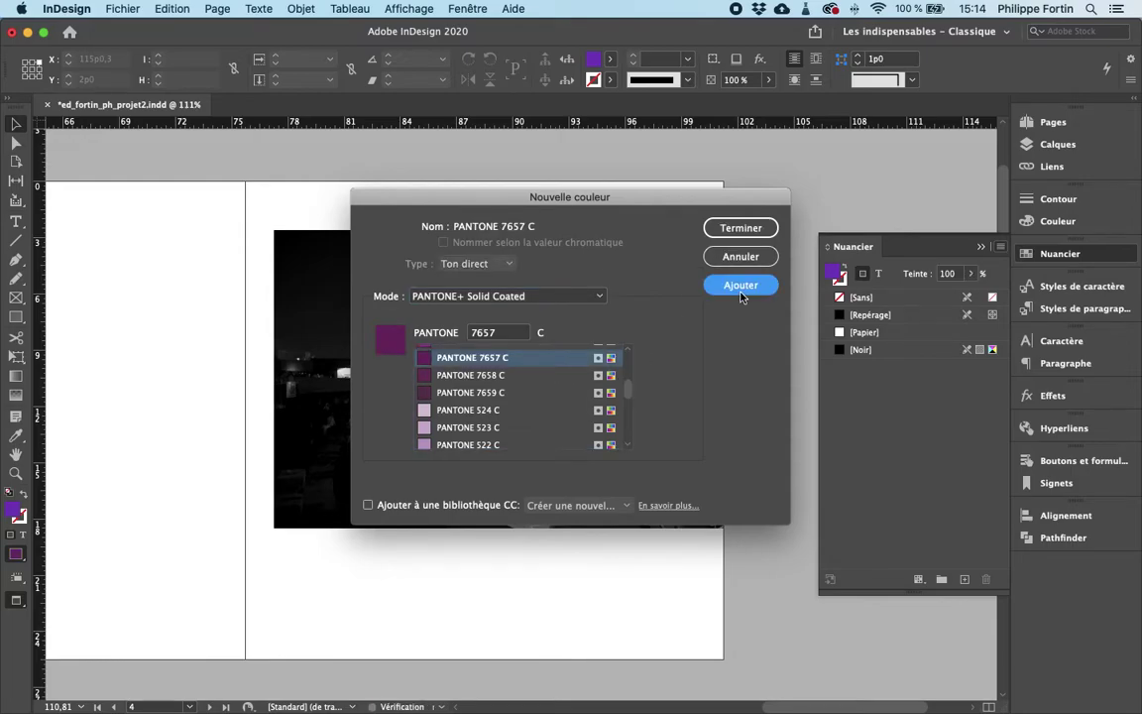
Add PANTONE 7486 C from the same library as a second spot swatch and finish creating colours
{"action": "left_click_drag", "start_coordinate": [628, 390], "coordinate": [629, 420]}
{"action": "left_click", "coordinate": [472, 401]}
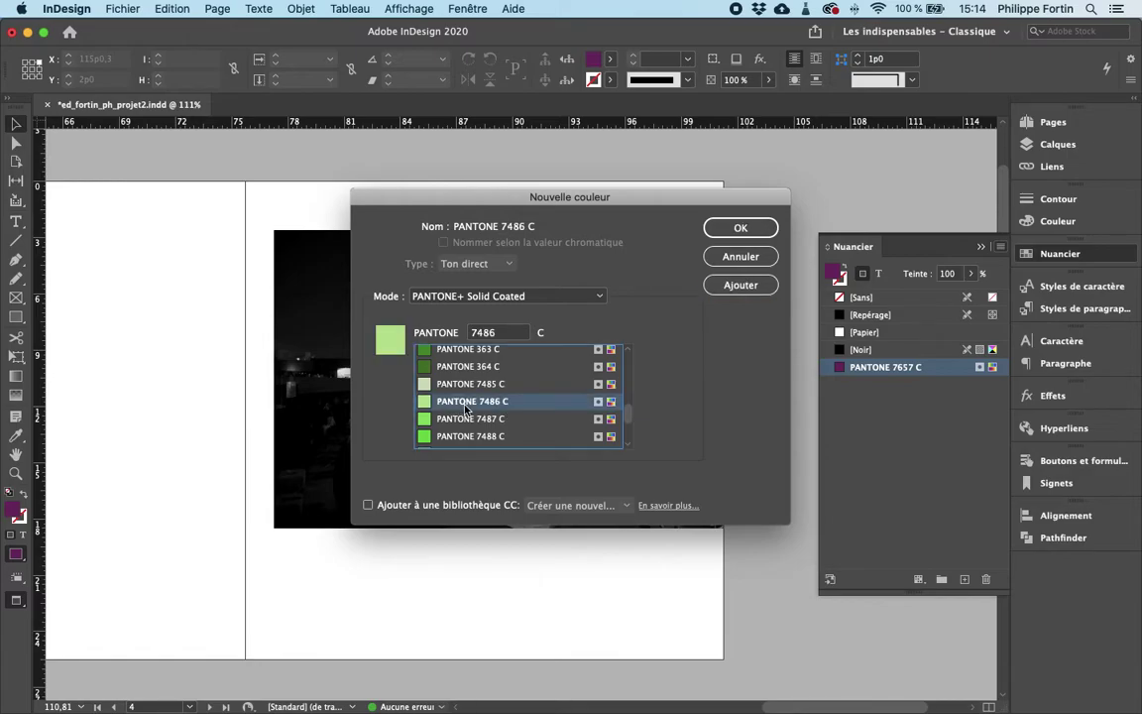
{"action": "left_click", "coordinate": [734, 287]}
{"action": "left_click", "coordinate": [737, 227]}
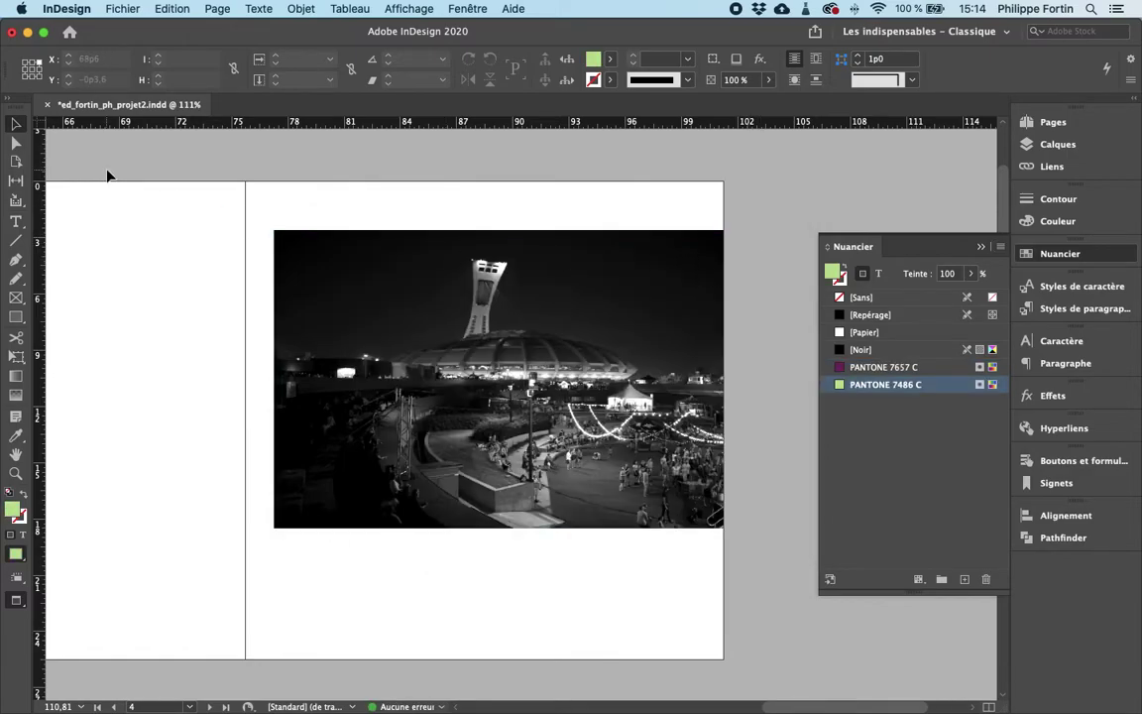
{"action": "left_click", "coordinate": [526, 340]}
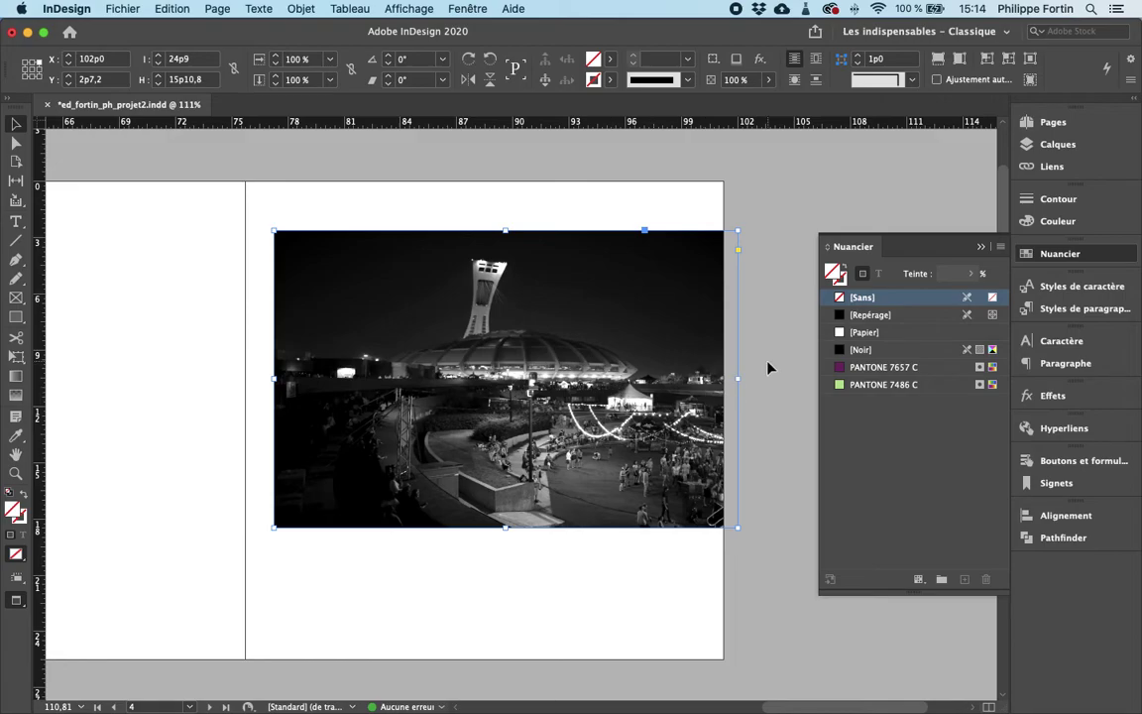
{"action": "left_click", "coordinate": [886, 385]}
{"action": "left_click", "coordinate": [873, 367]}
{"action": "left_click_drag", "start_coordinate": [848, 367], "coordinate": [640, 404]}
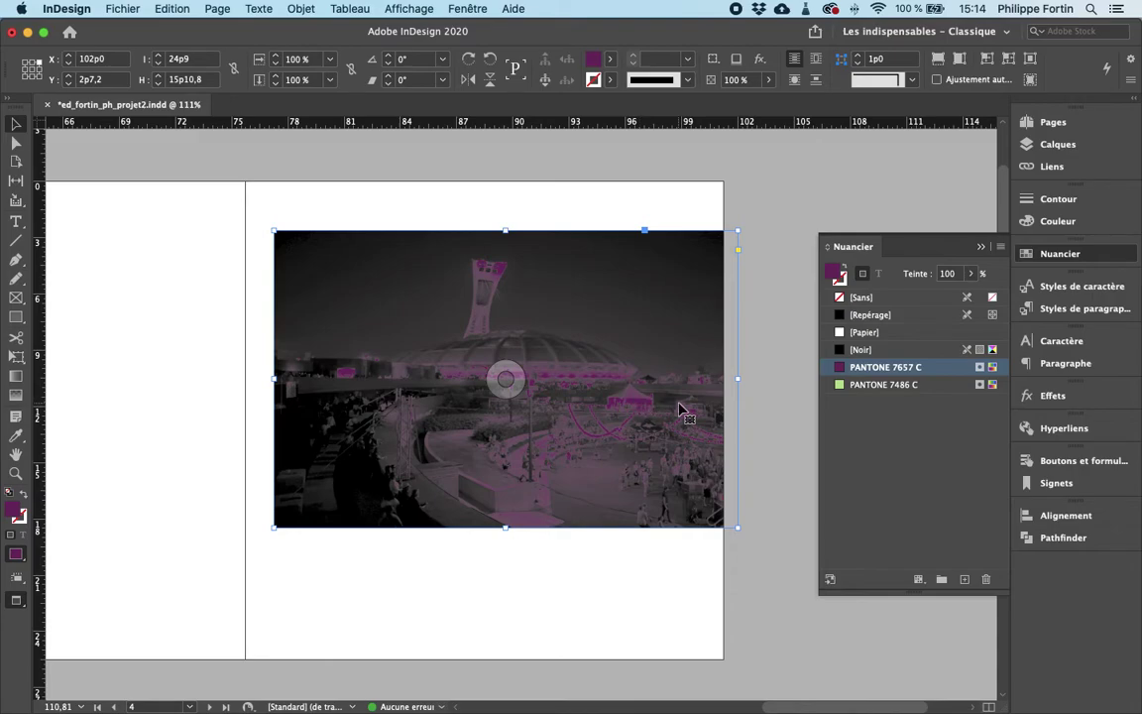
{"action": "key", "text": "super+z"}
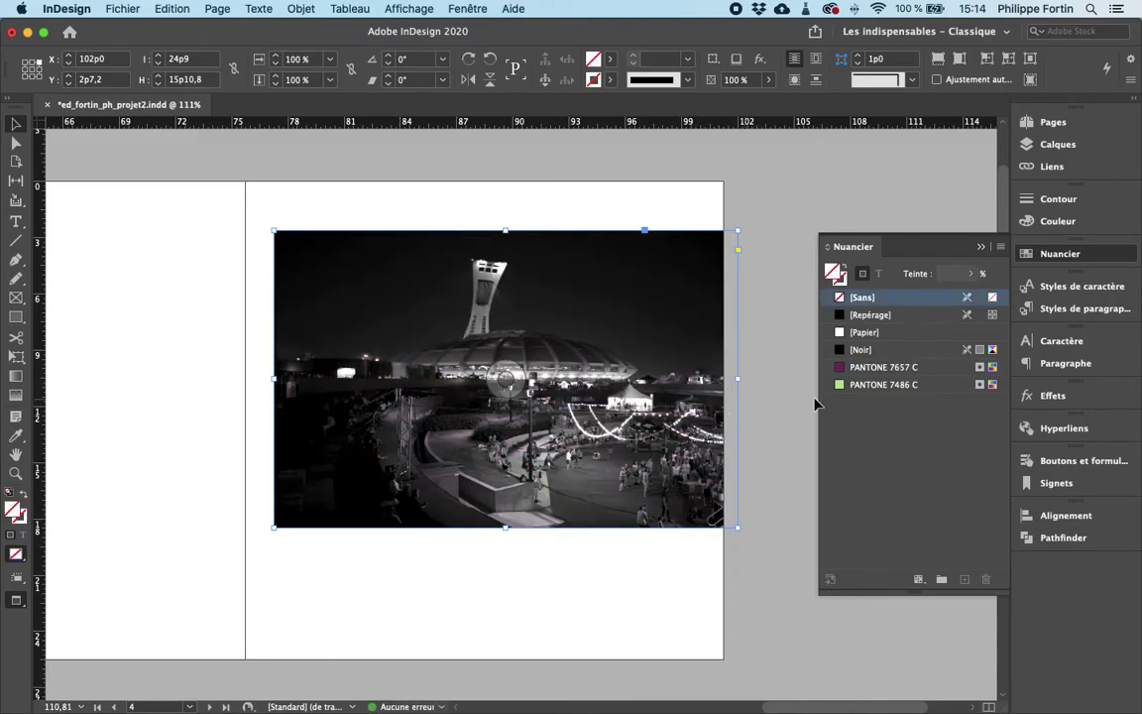
{"action": "key", "text": "super+z"}
{"action": "key", "text": "super+z"}
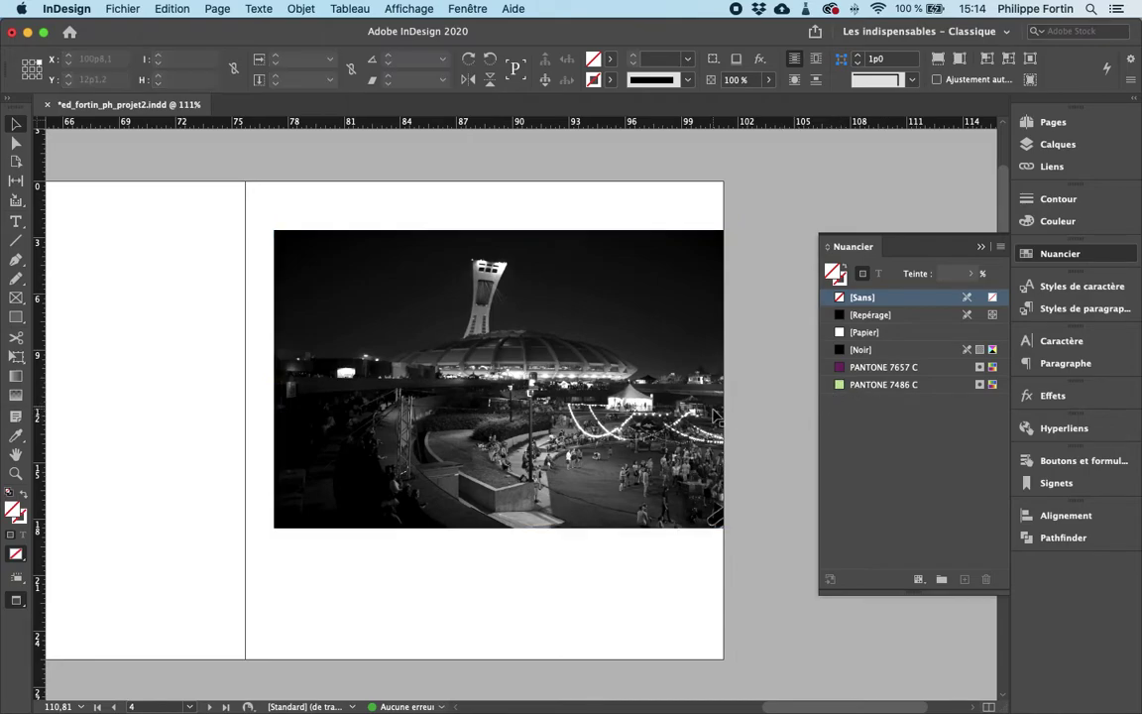
Fill the stadium image's frame with the PANTONE 7486 C swatch and deselect it
{"action": "left_click", "coordinate": [853, 385]}
{"action": "left_click", "coordinate": [698, 421]}
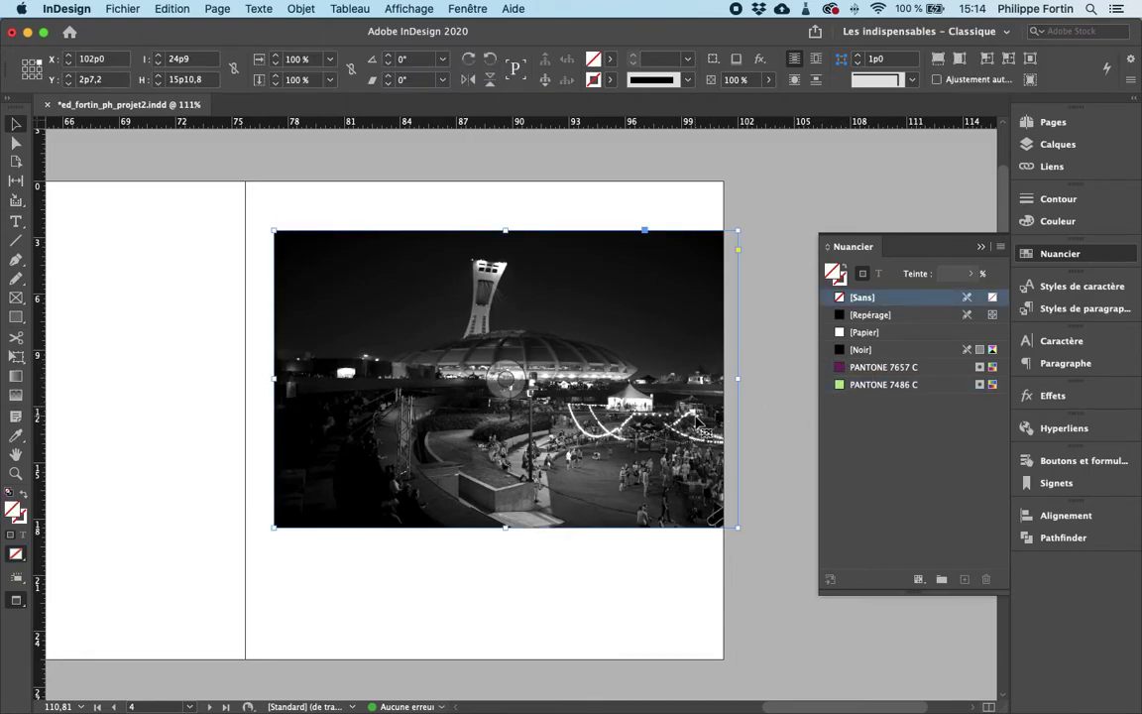
{"action": "left_click", "coordinate": [844, 387]}
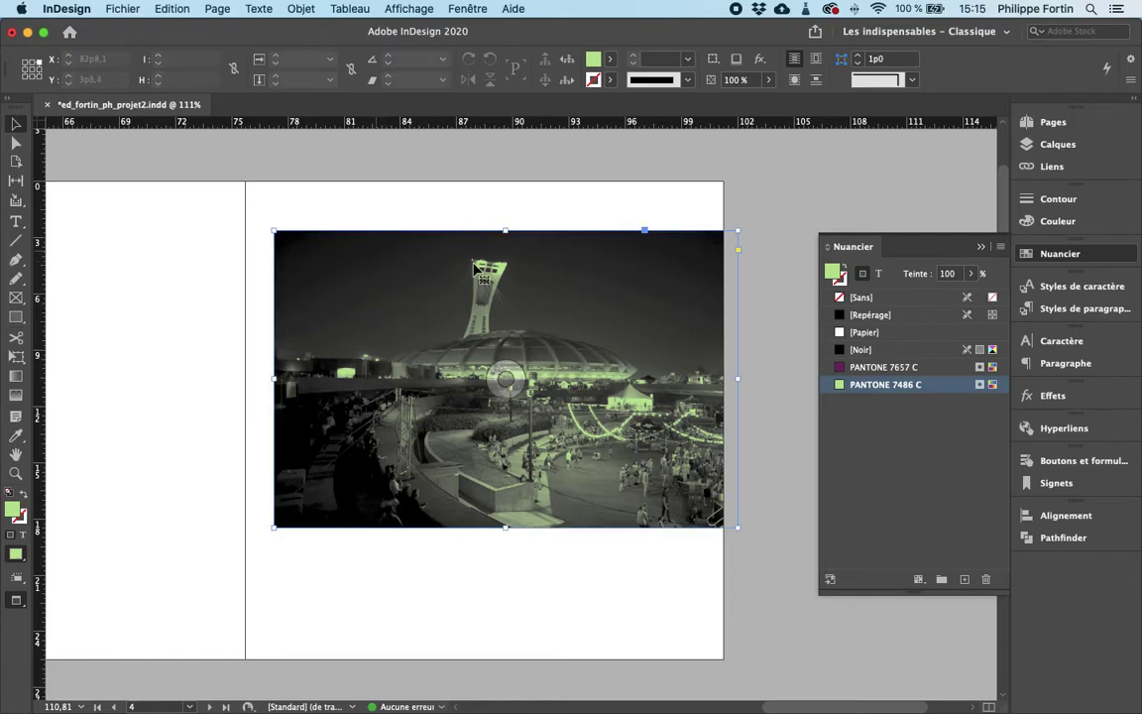
{"action": "left_click", "coordinate": [755, 383]}
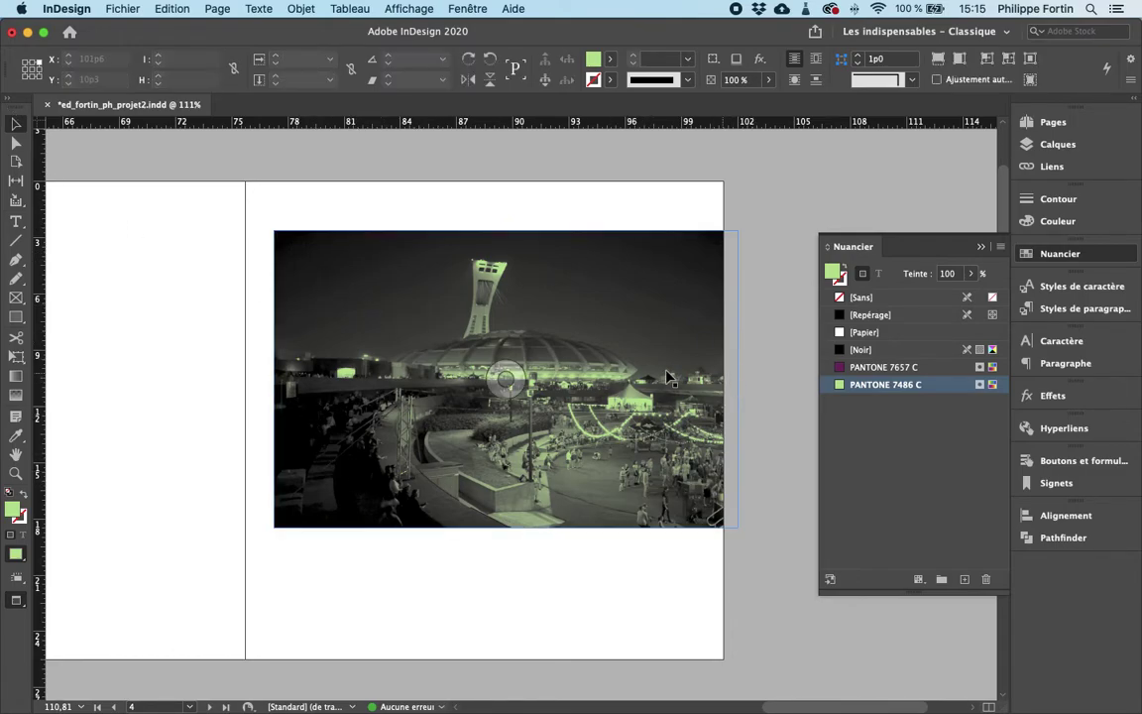
Colour the stadium image content inside the frame with PANTONE 7657 C, and check the swatches applied to frame and content
{"action": "left_click", "coordinate": [518, 370]}
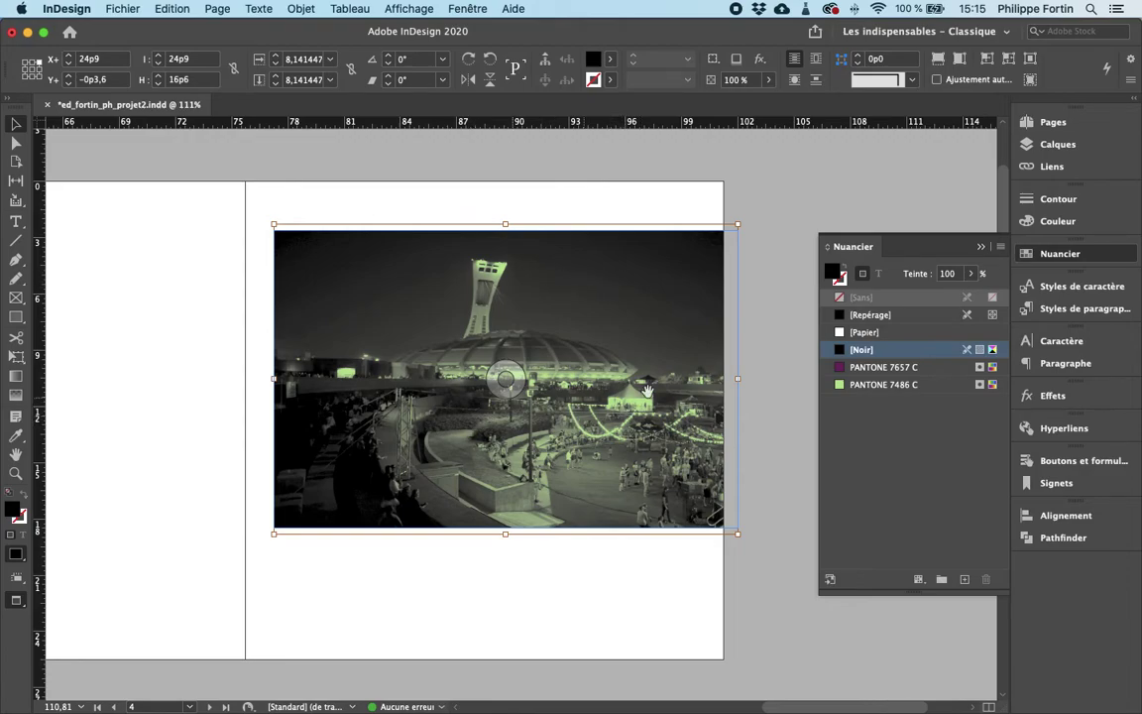
{"action": "mouse_move", "coordinate": [839, 372]}
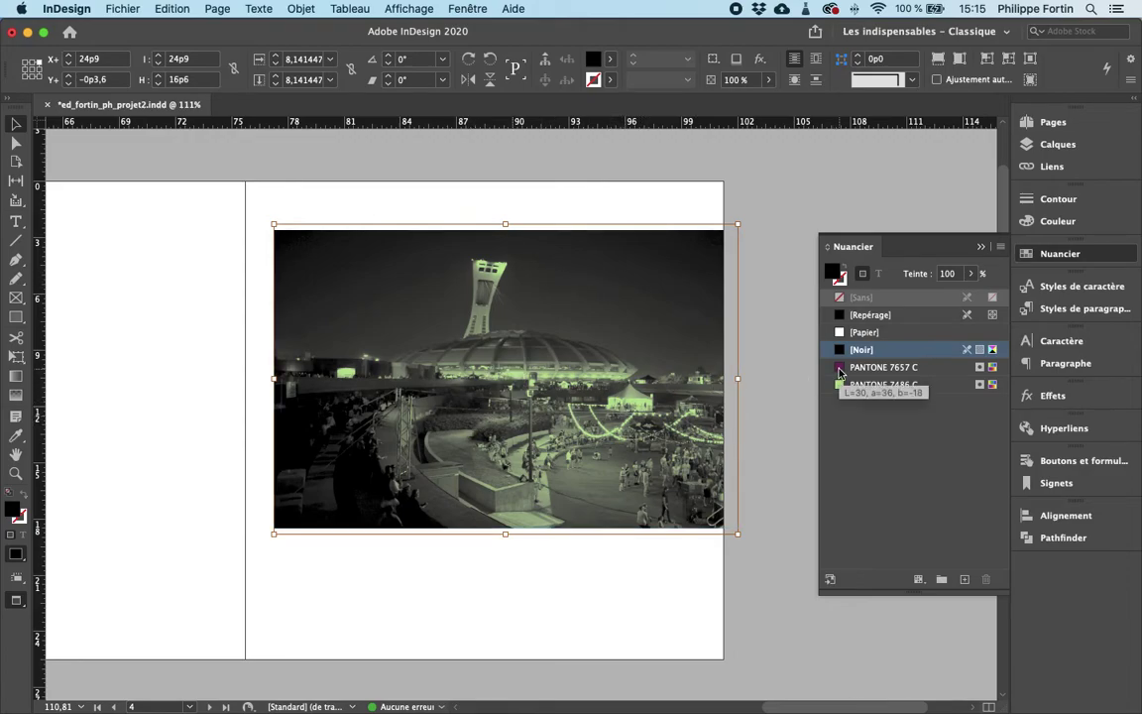
{"action": "left_click", "coordinate": [840, 369]}
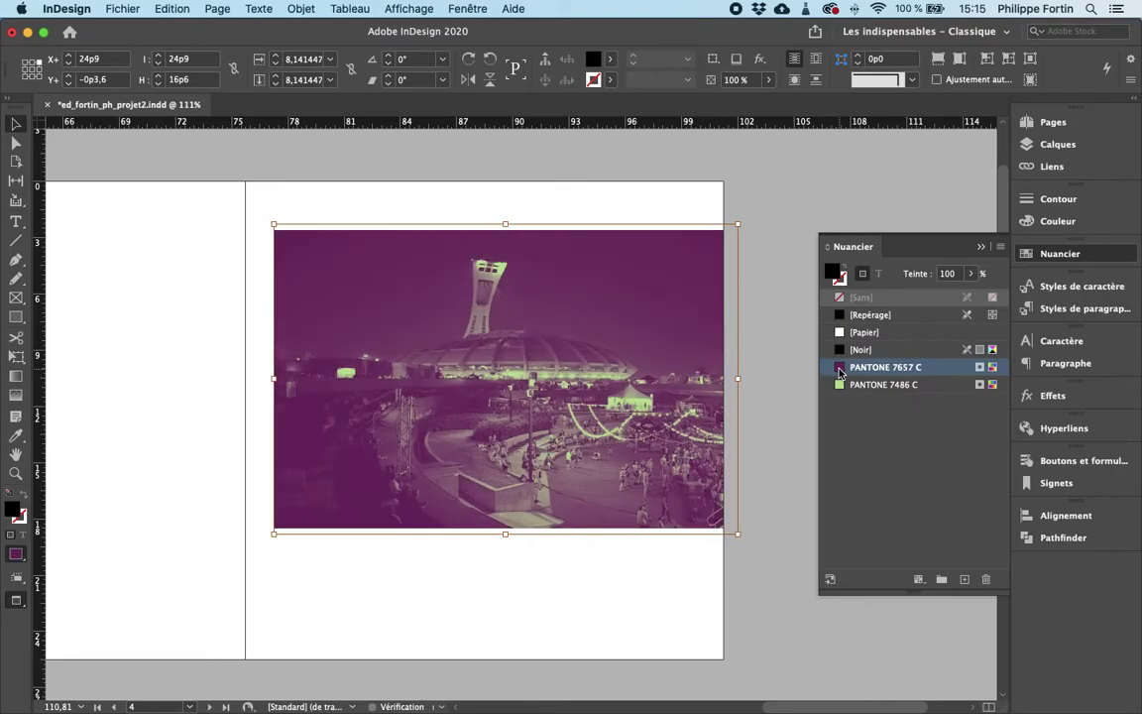
{"action": "left_click", "coordinate": [759, 350]}
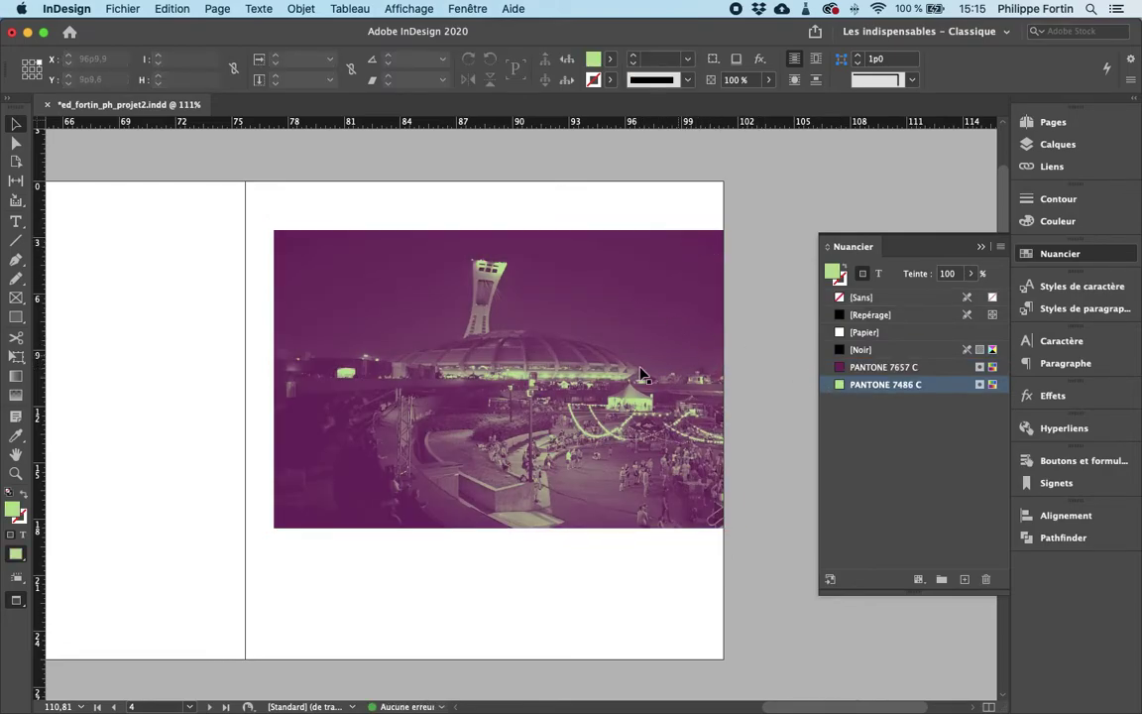
{"action": "left_click", "coordinate": [644, 270]}
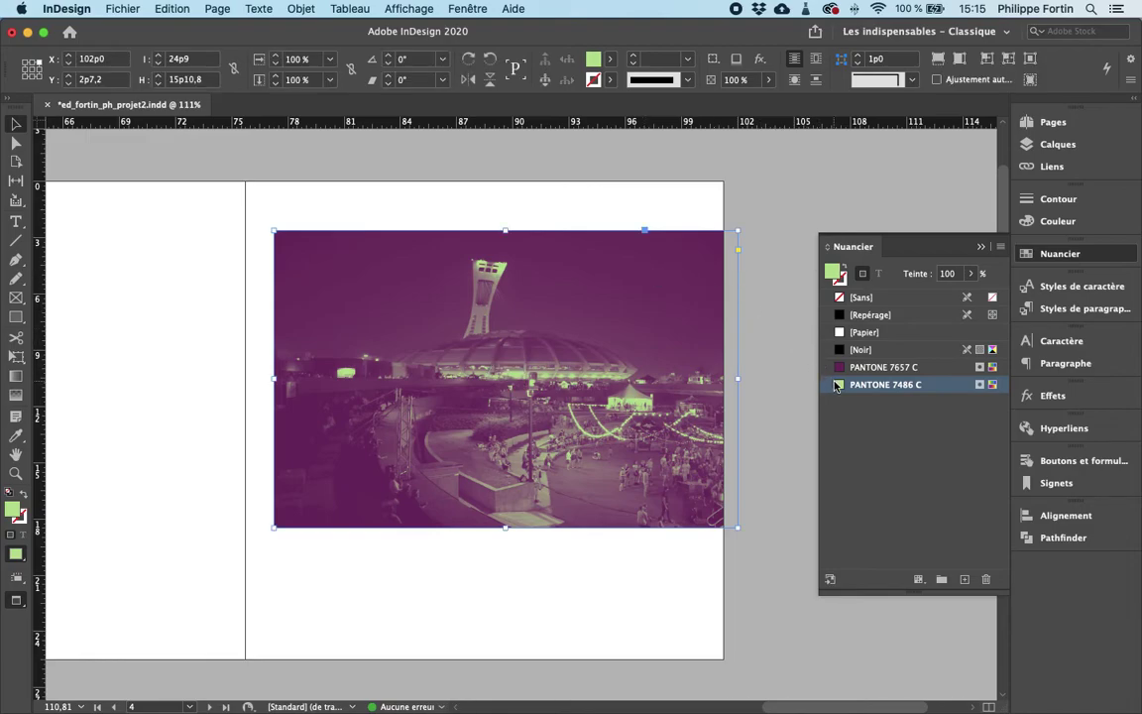
{"action": "left_click", "coordinate": [765, 390]}
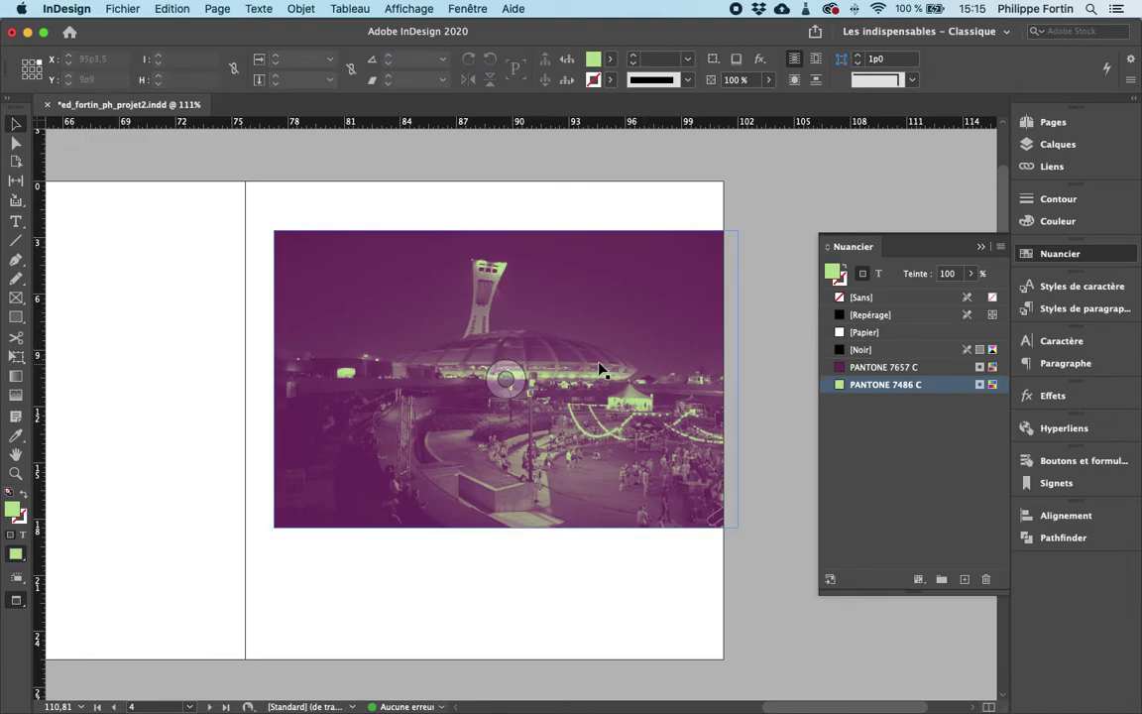
{"action": "left_click", "coordinate": [509, 372]}
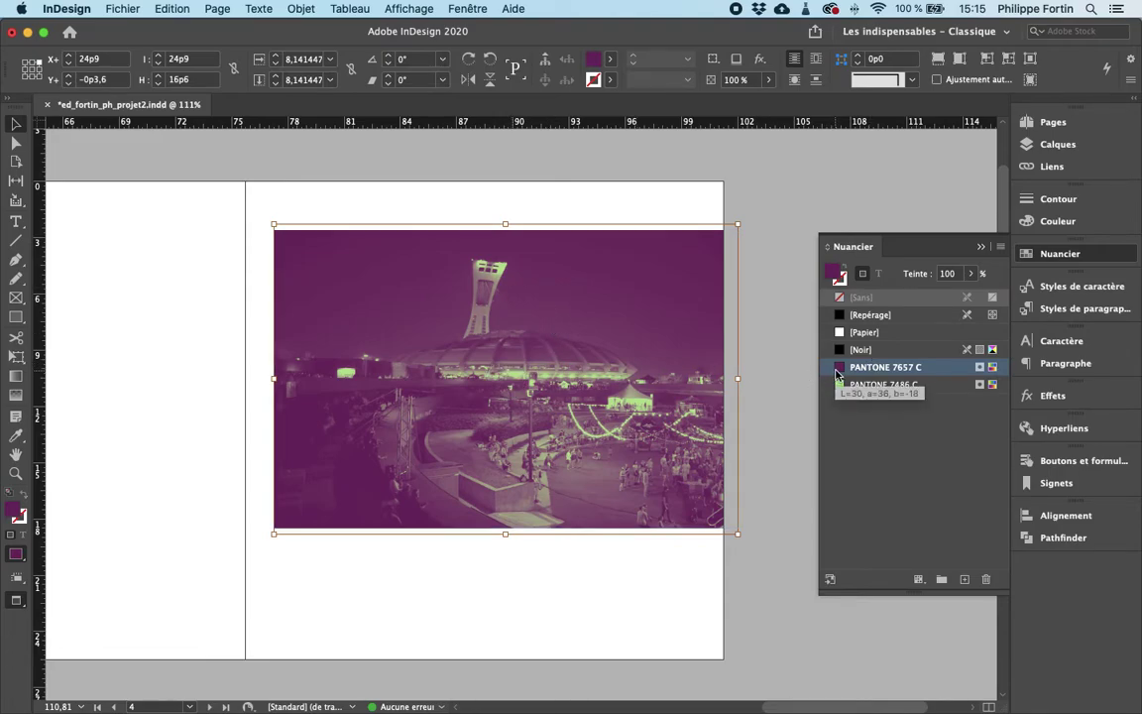
{"action": "left_click", "coordinate": [799, 378]}
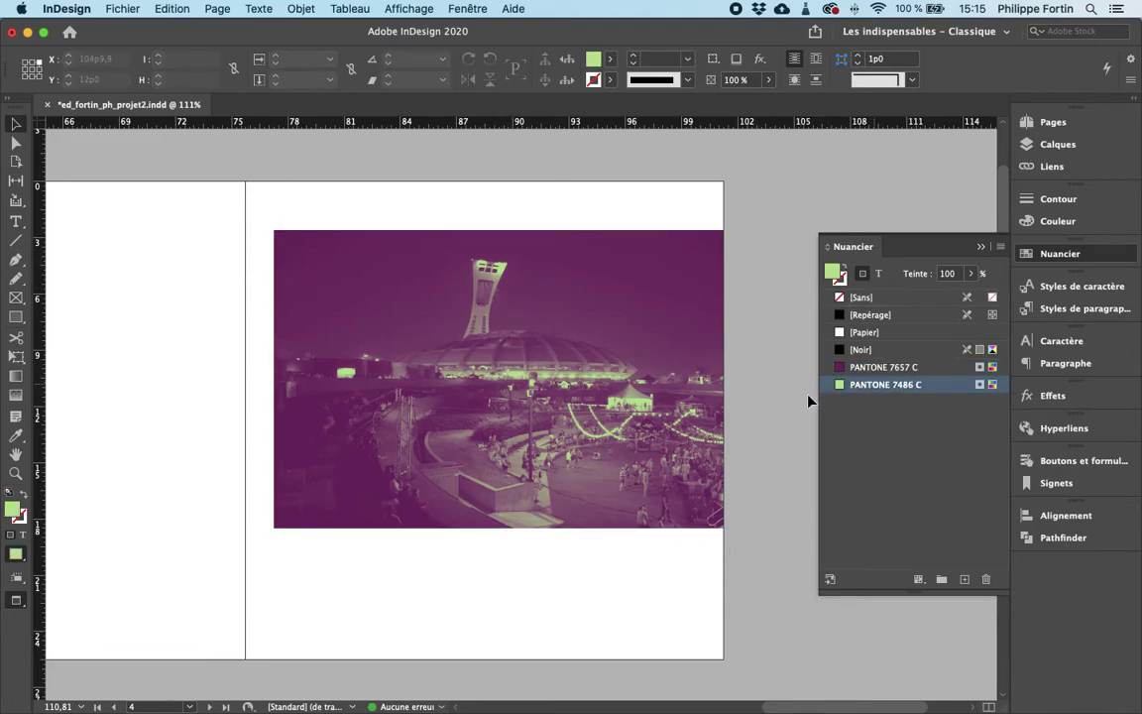
Draw two rectangles below the image, a wide one in PANTONE 7486 C and one about 6p0,6 by 5p2,4 in PANTONE 7657 C
{"action": "key", "text": "m"}
{"action": "left_click_drag", "start_coordinate": [339, 543], "coordinate": [506, 622]}
{"action": "left_click_drag", "start_coordinate": [544, 541], "coordinate": [660, 638]}
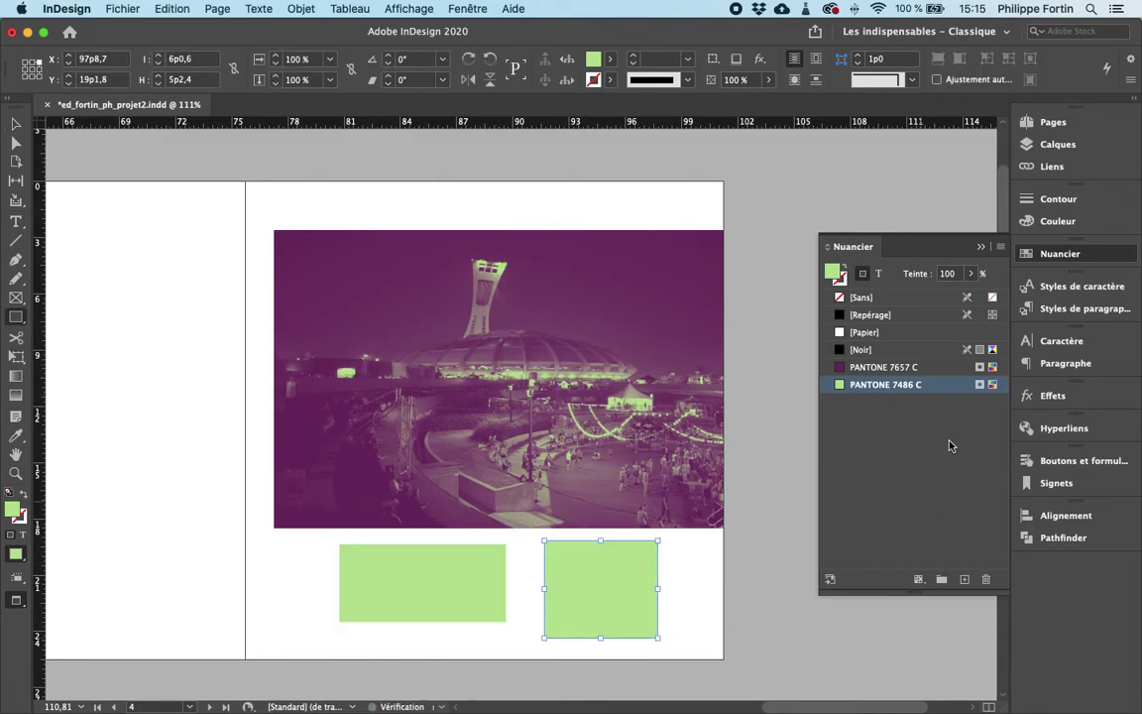
{"action": "left_click", "coordinate": [848, 369]}
{"action": "key", "text": "v"}
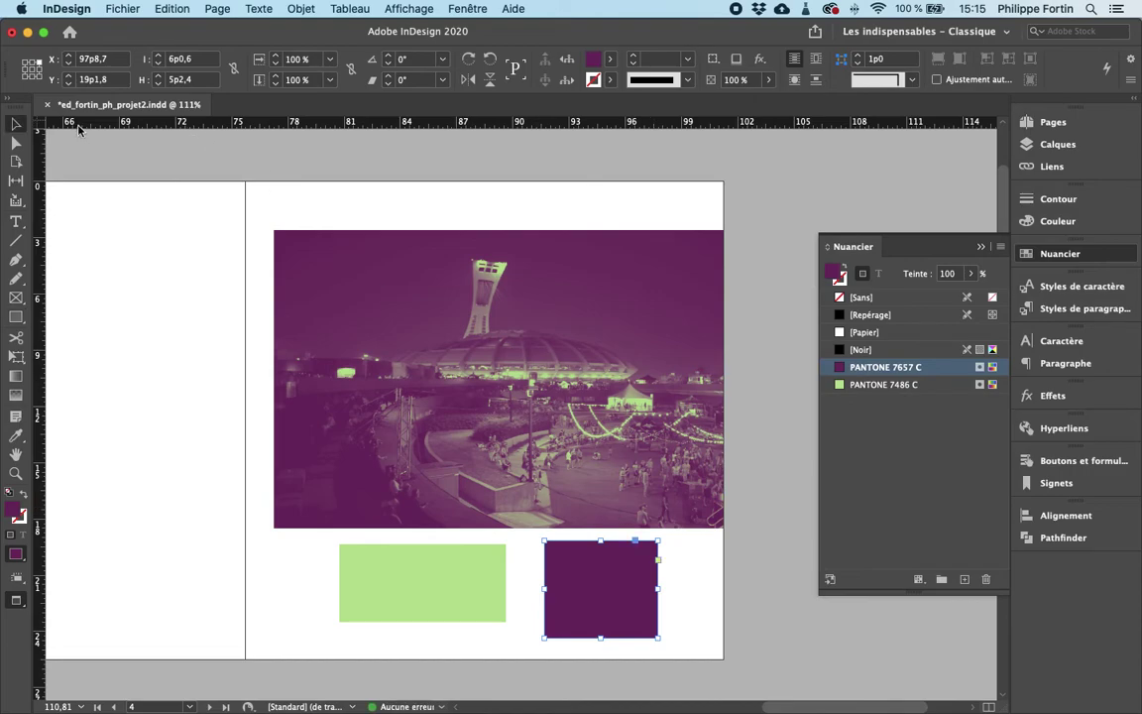
{"action": "key", "text": "super+shift+a"}
{"action": "scroll", "coordinate": [759, 408], "scroll_direction": "down", "scroll_amount": 1}
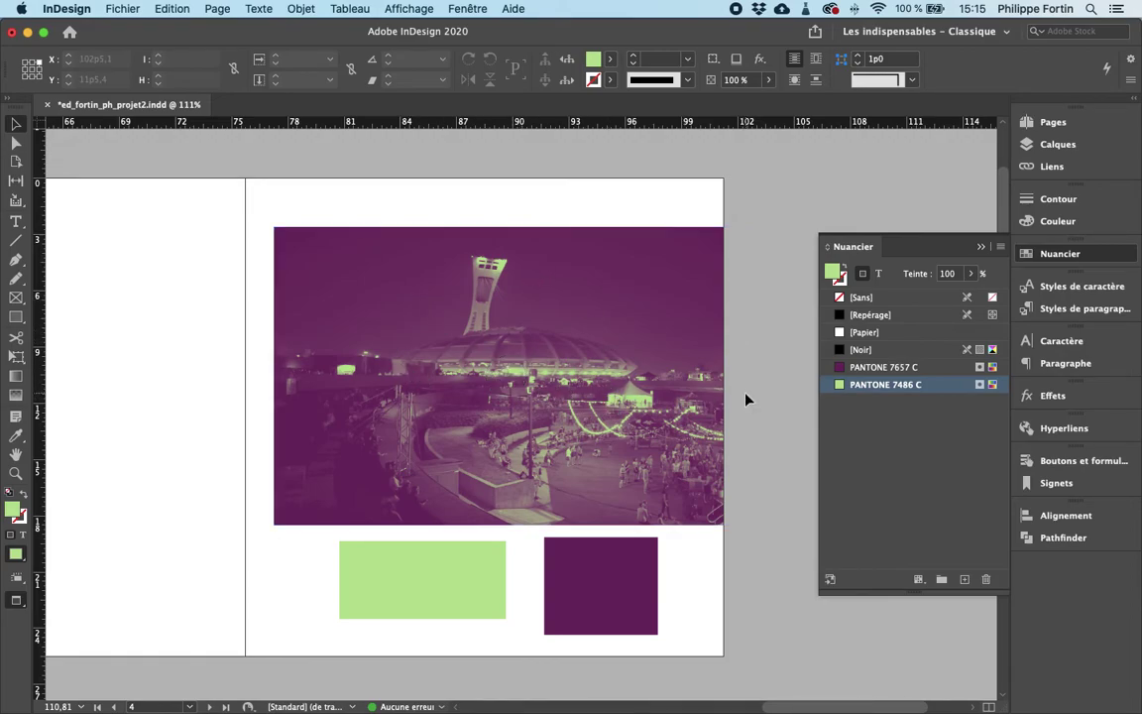
Examine which swatch is assigned to the stadium image's frame and which to the image content
{"action": "left_click", "coordinate": [529, 436]}
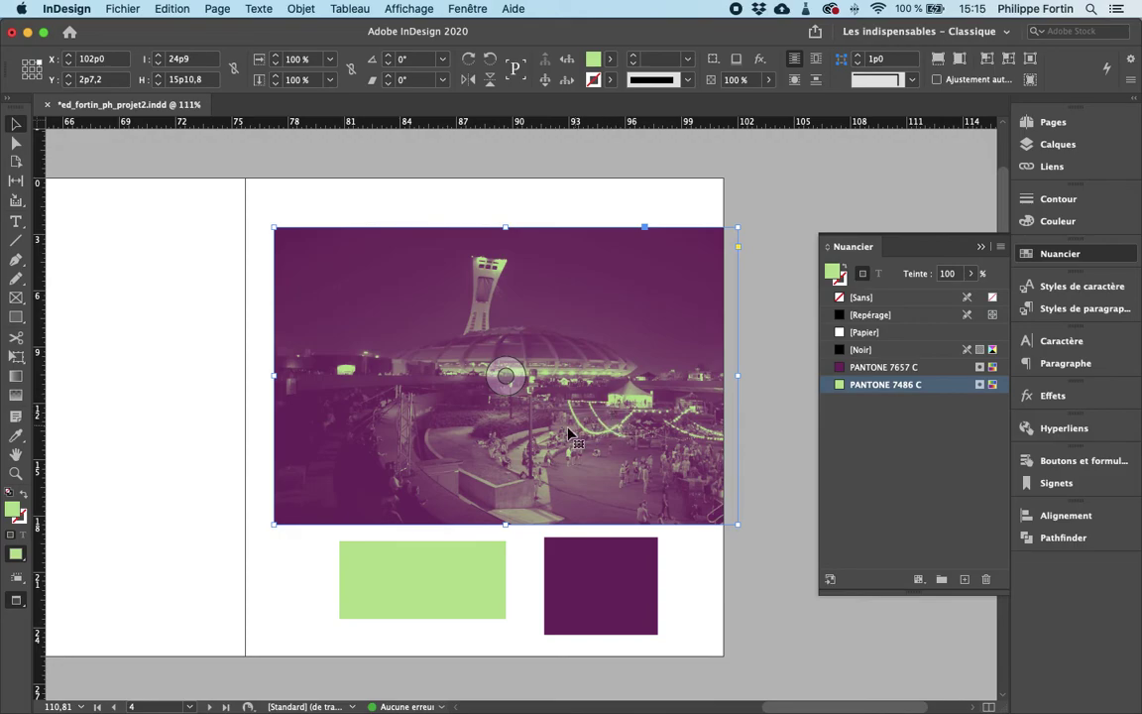
{"action": "left_click", "coordinate": [781, 408]}
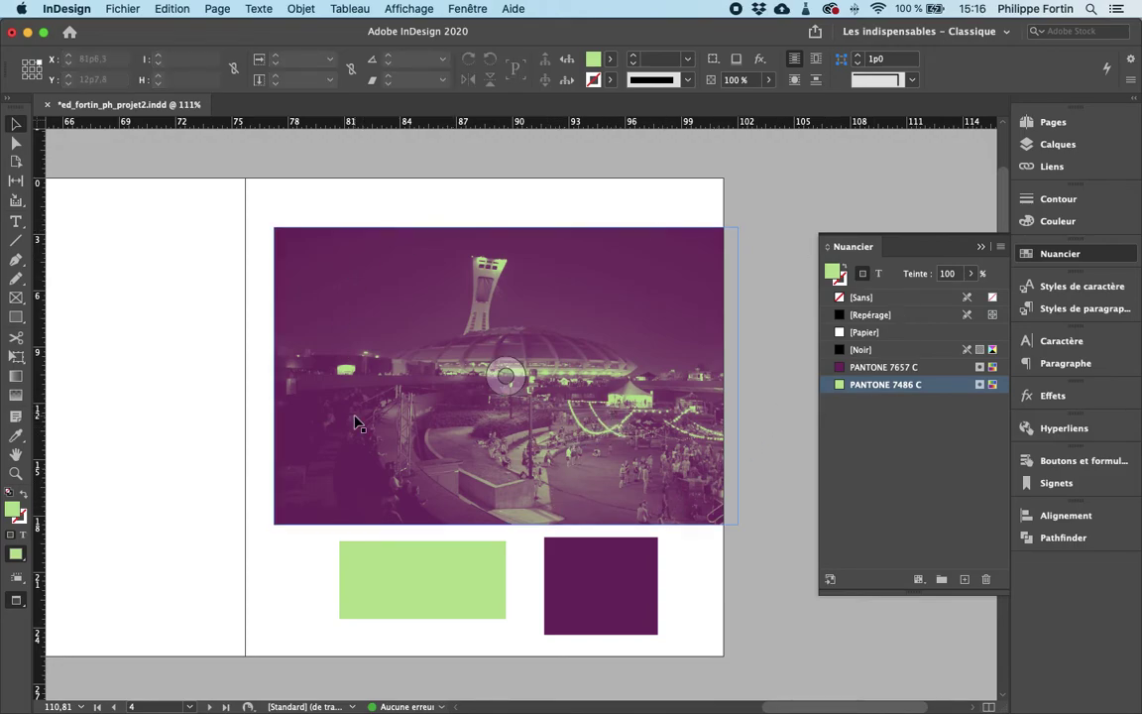
{"action": "left_click", "coordinate": [326, 387]}
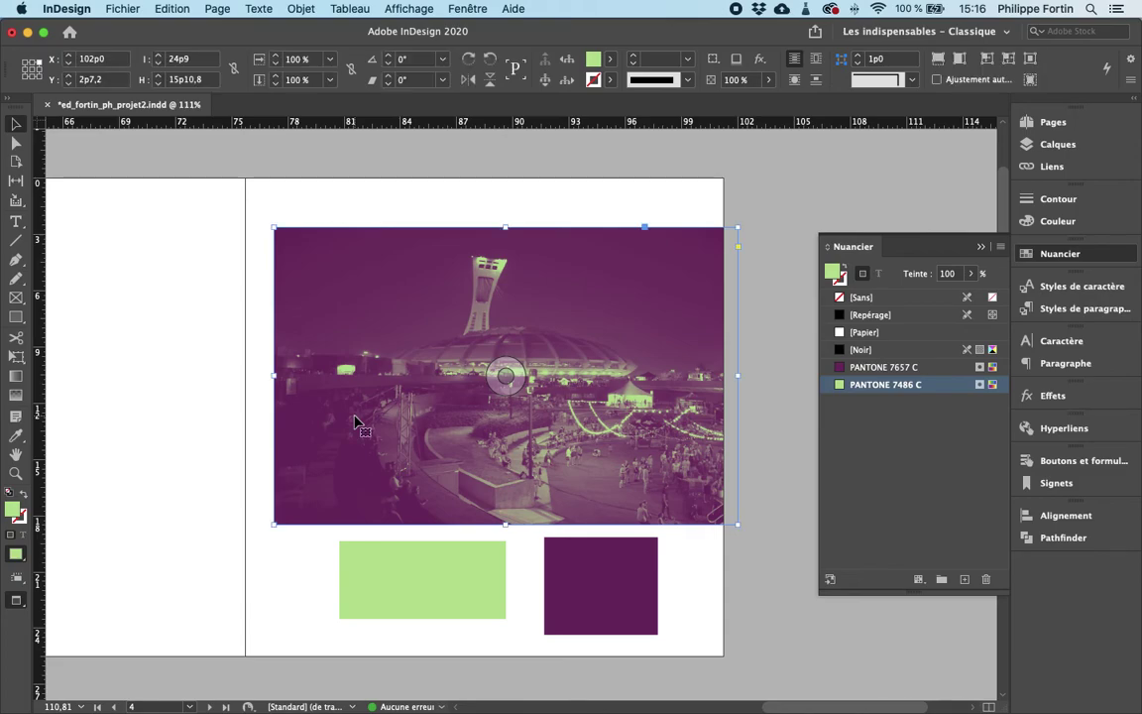
{"action": "left_click", "coordinate": [502, 377]}
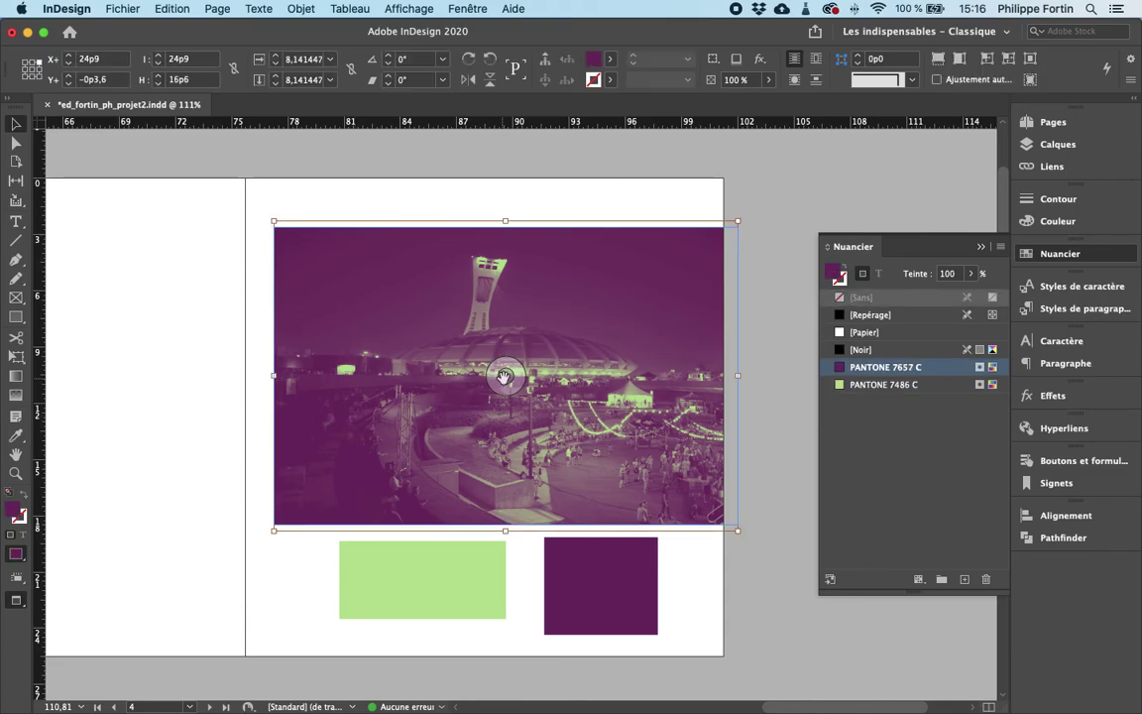
{"action": "left_click", "coordinate": [746, 417]}
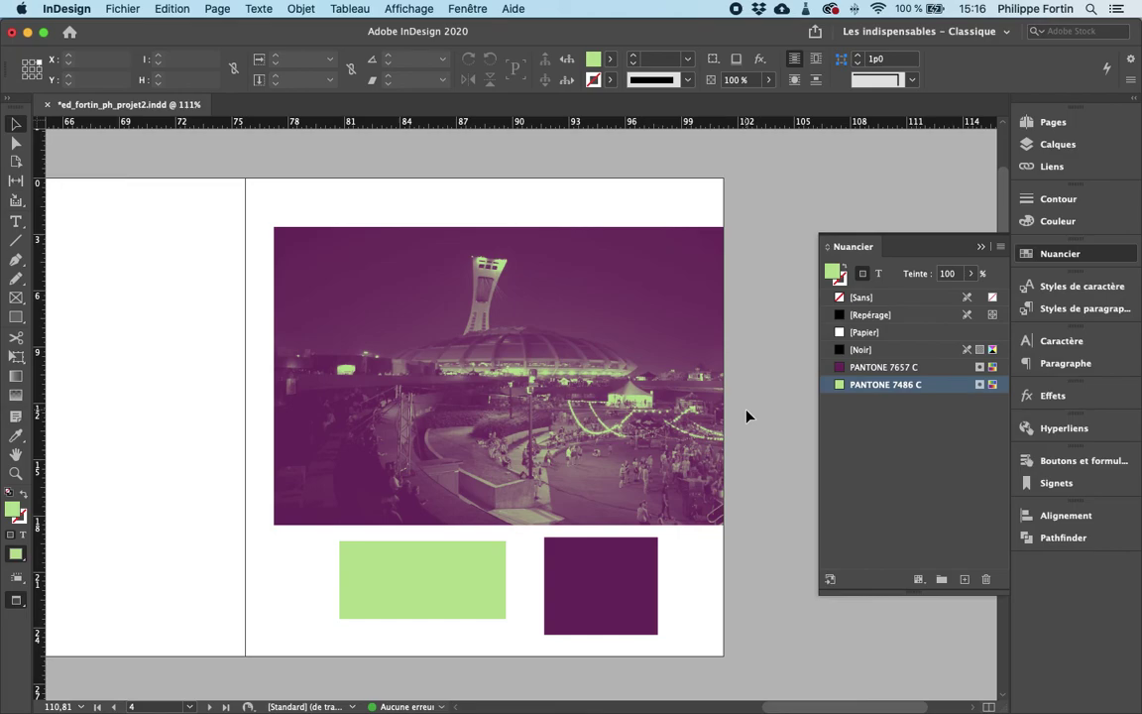